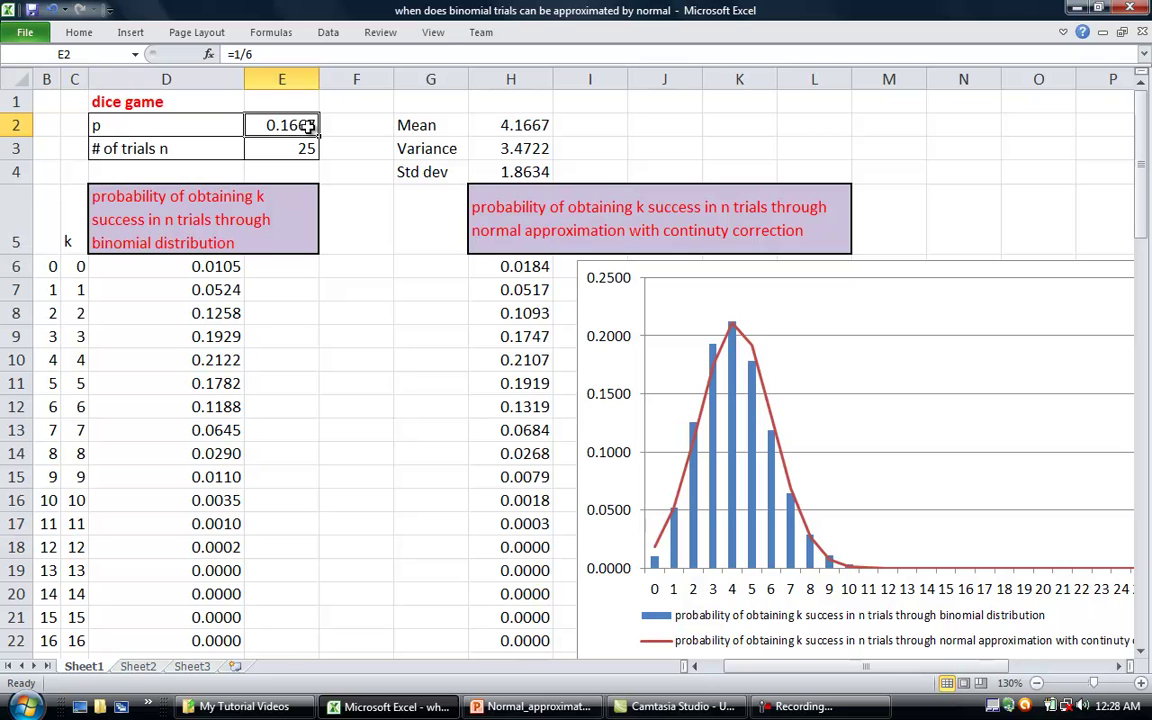
Step: Review the number of trials and the running index values down column B, including the rows beyond n
key("Return")
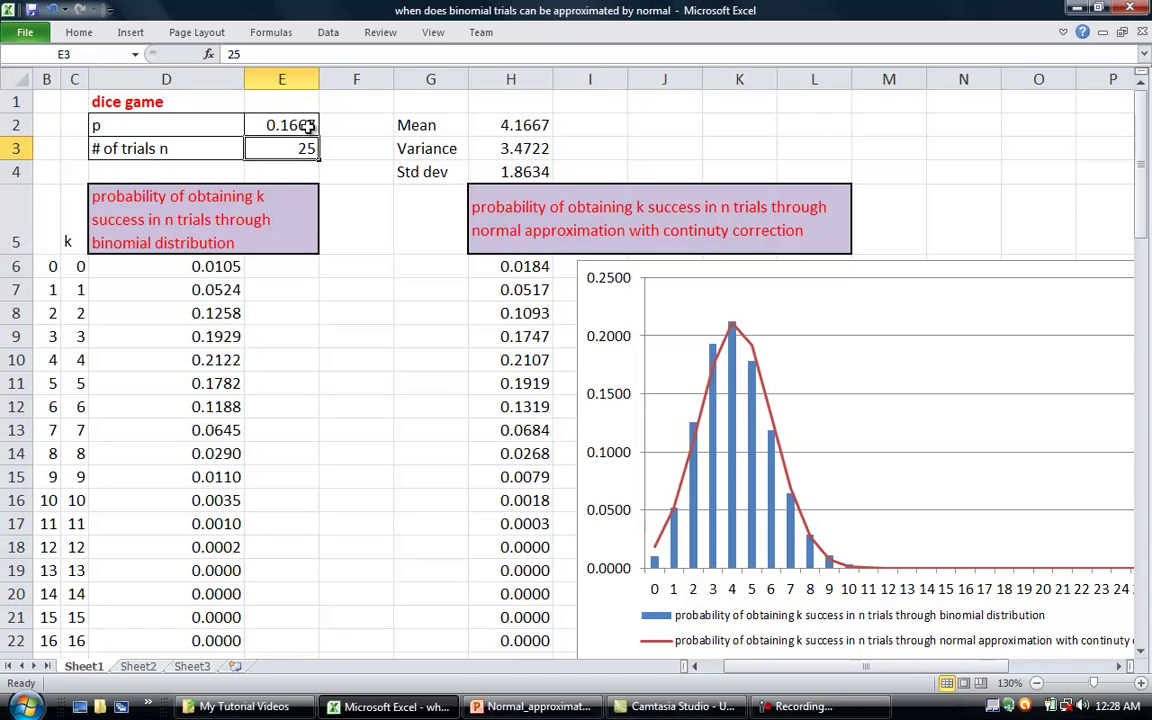
key("Down")
key("Down")
key("Down")
key("Down")
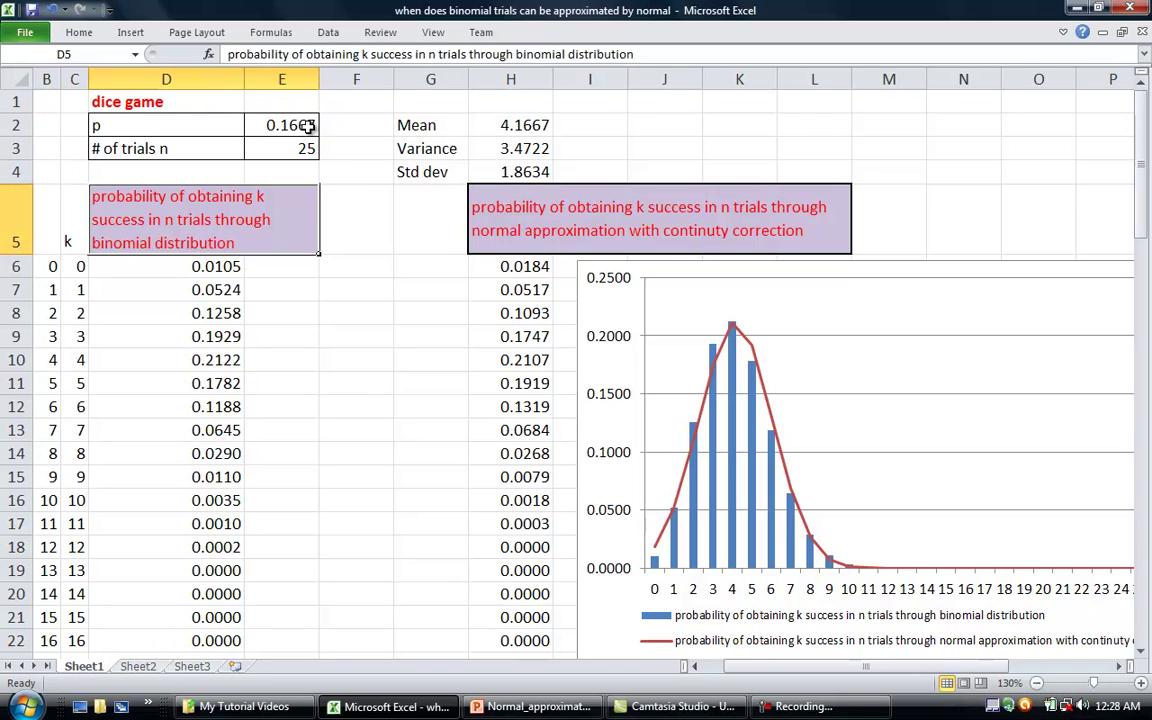
key("Left")
key("Left")
key("Left")
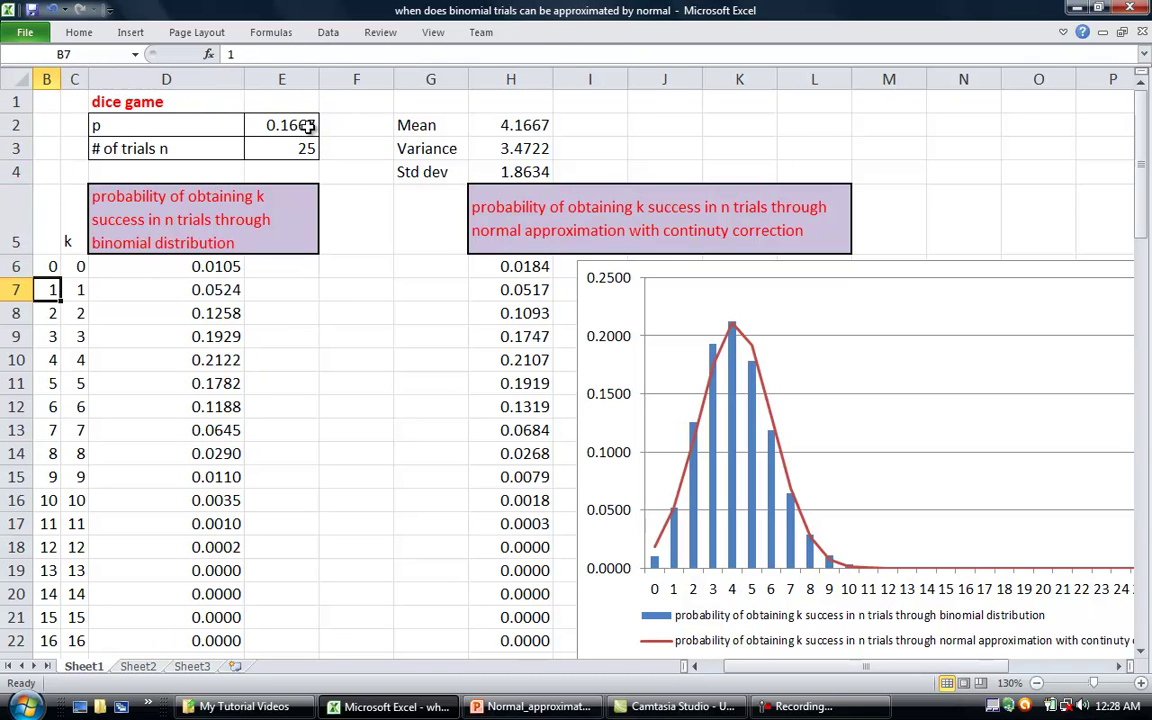
key("Down")
key("Down")
key("Down")
key("Down")
key("Down")
key("Down")
key("Down")
key("Down")
key("Down")
key("Down")
key("Down")
key("Down")
key("Down")
key("Down")
key("Down")
key("Down")
key("Down")
key("Down")
key("Down")
key("Down")
key("Down")
key("Down")
key("Down")
key("Down")
key("Down")
key("Down")
key("Down")
key("Down")
key("Down")
key("Down")
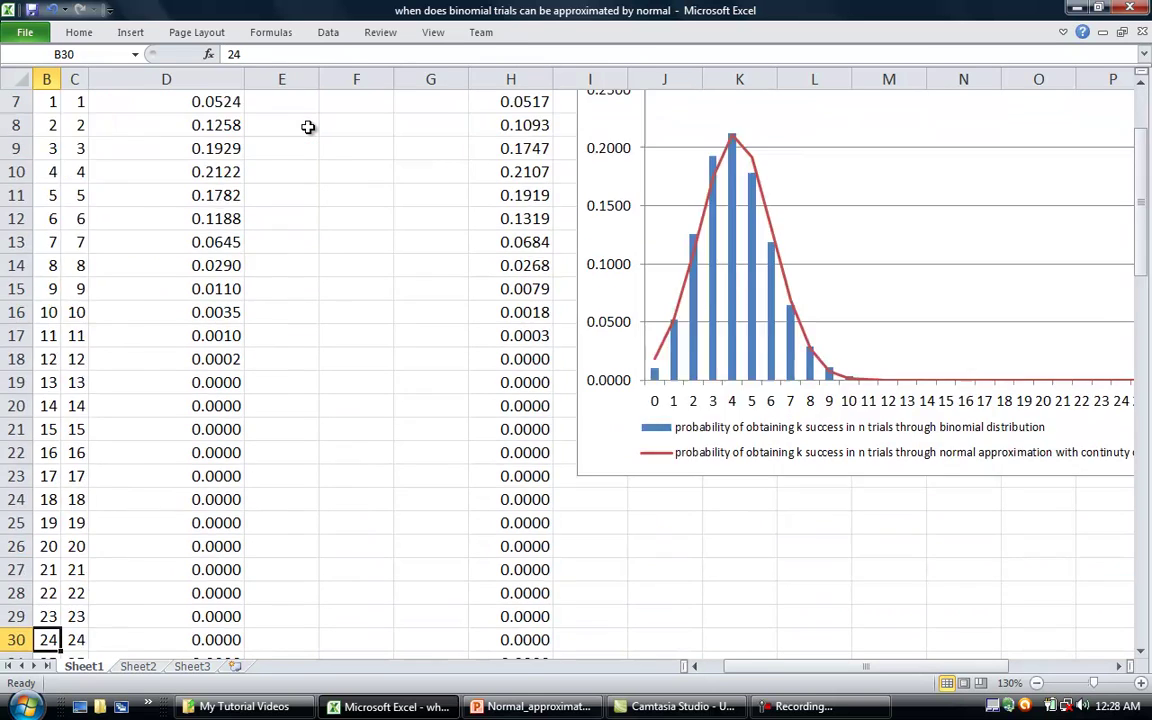
key("Up")
key("Up")
key("Up")
key("Up")
key("Up")
key("Up")
key("Up")
key("Up")
key("Up")
key("Up")
key("Up")
key("Up")
key("Up")
key("Up")
key("Up")
key("Up")
key("Up")
key("Up")
key("Up")
key("Up")
key("Up")
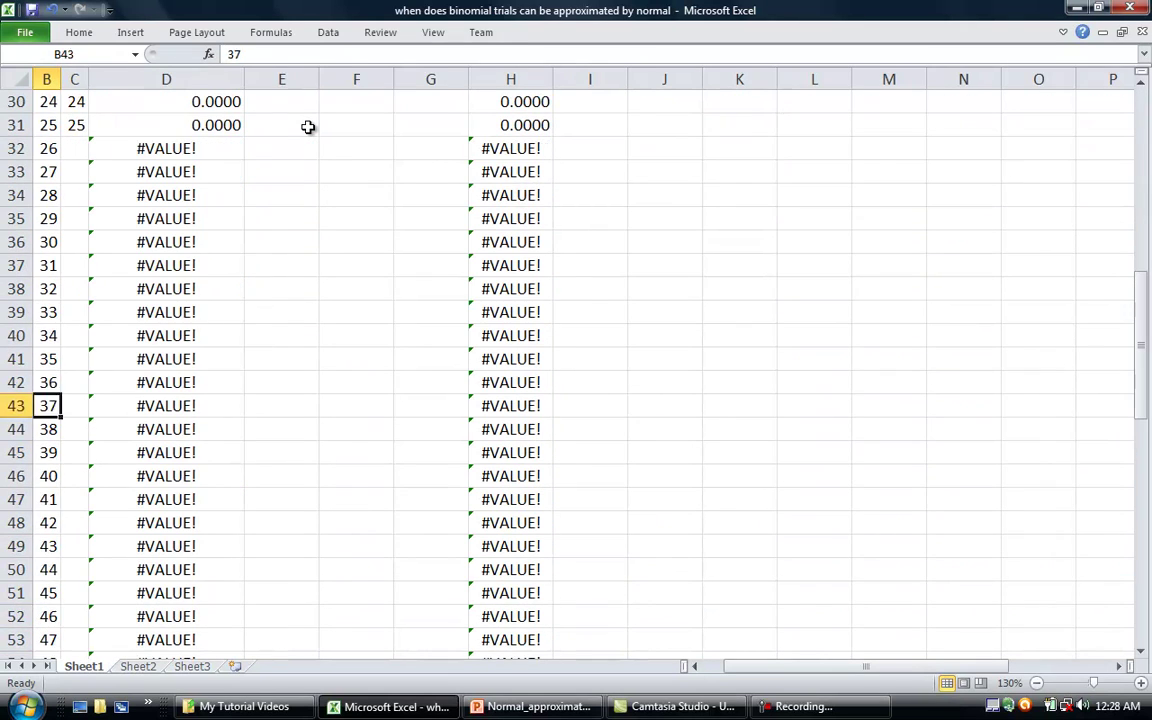
key("Down")
key("Down")
key("Down")
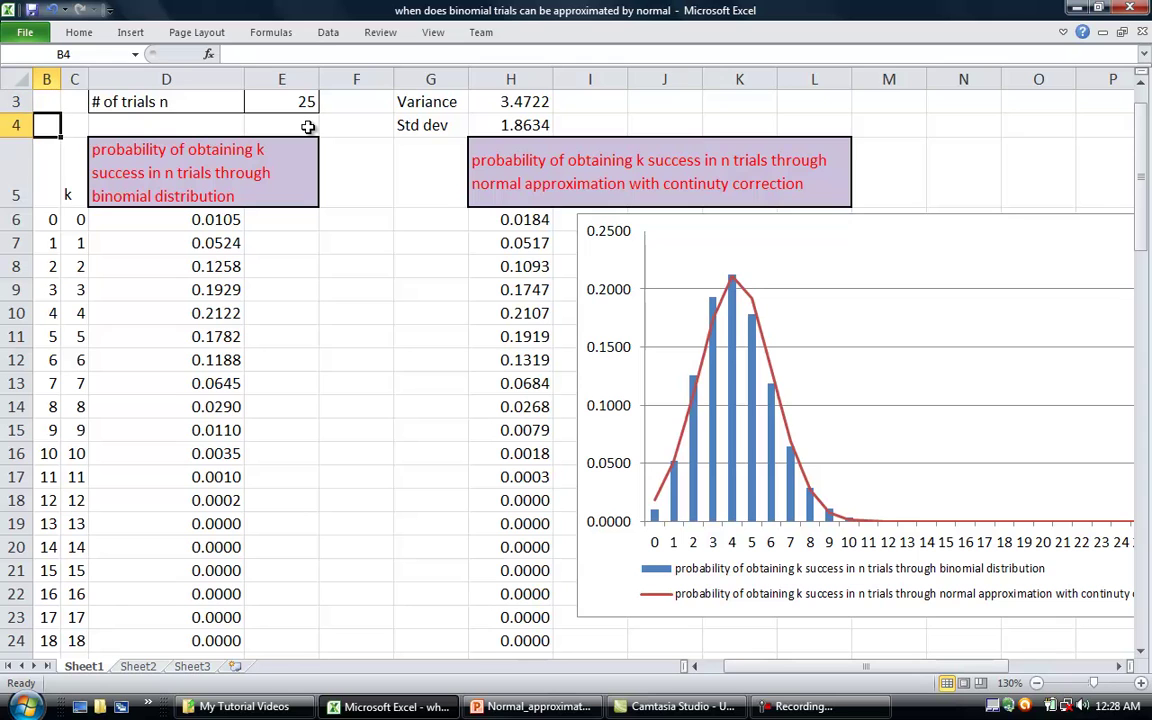
Step: Examine the IF formulas in the k column, from k = 0 to the rows beyond the number of trials
key("Right")
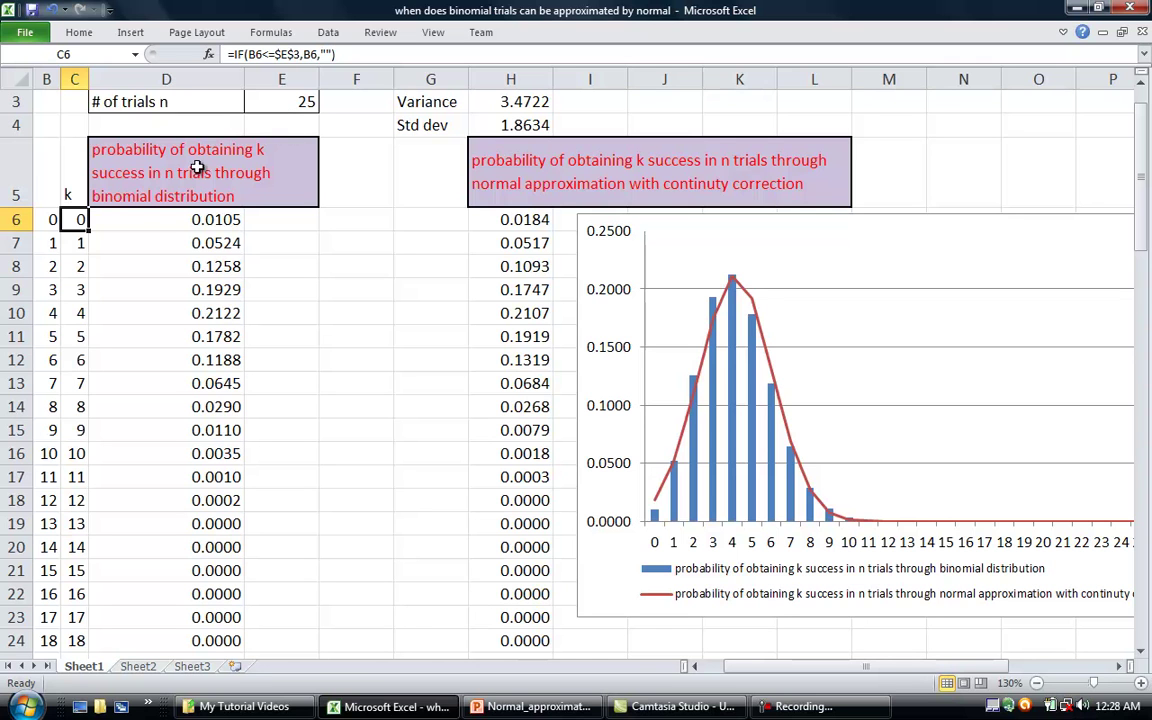
key("Down")
key("Down")
key("Down")
key("Down")
key("Down")
key("Down")
key("Down")
key("Down")
key("Down")
key("Down")
key("Down")
key("Down")
key("Down")
key("Down")
key("Down")
key("Down")
key("Down")
key("Down")
key("Down")
key("Down")
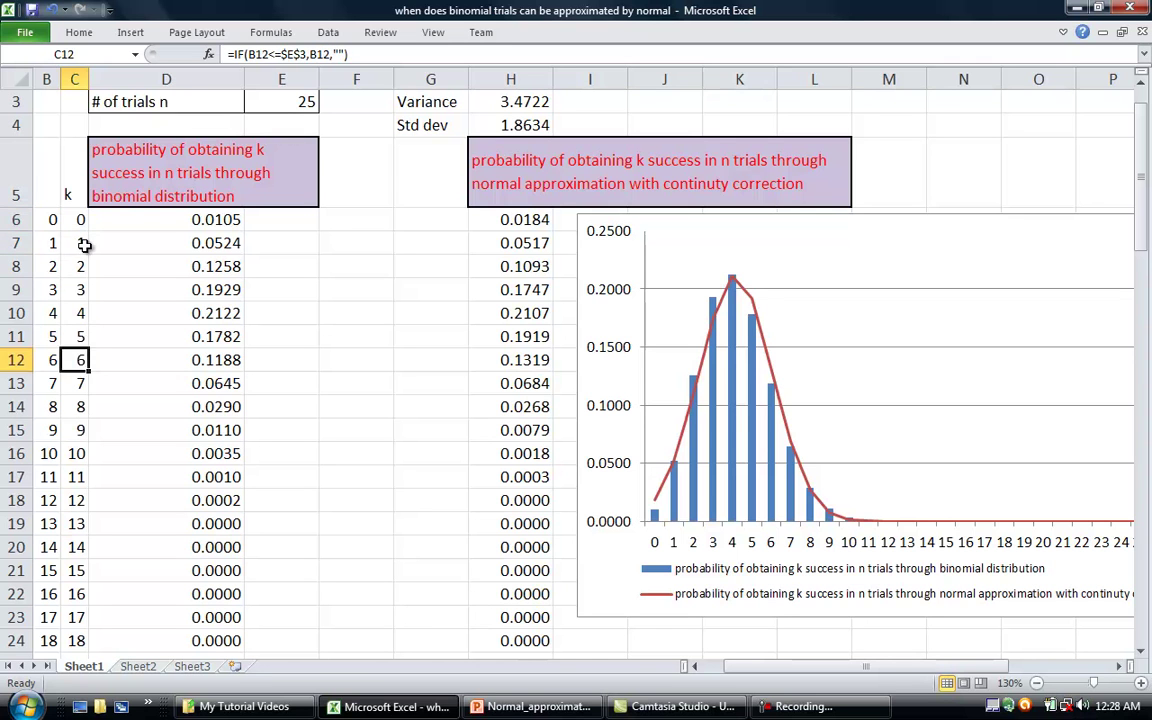
key("Down")
key("Down")
key("Down")
key("Down")
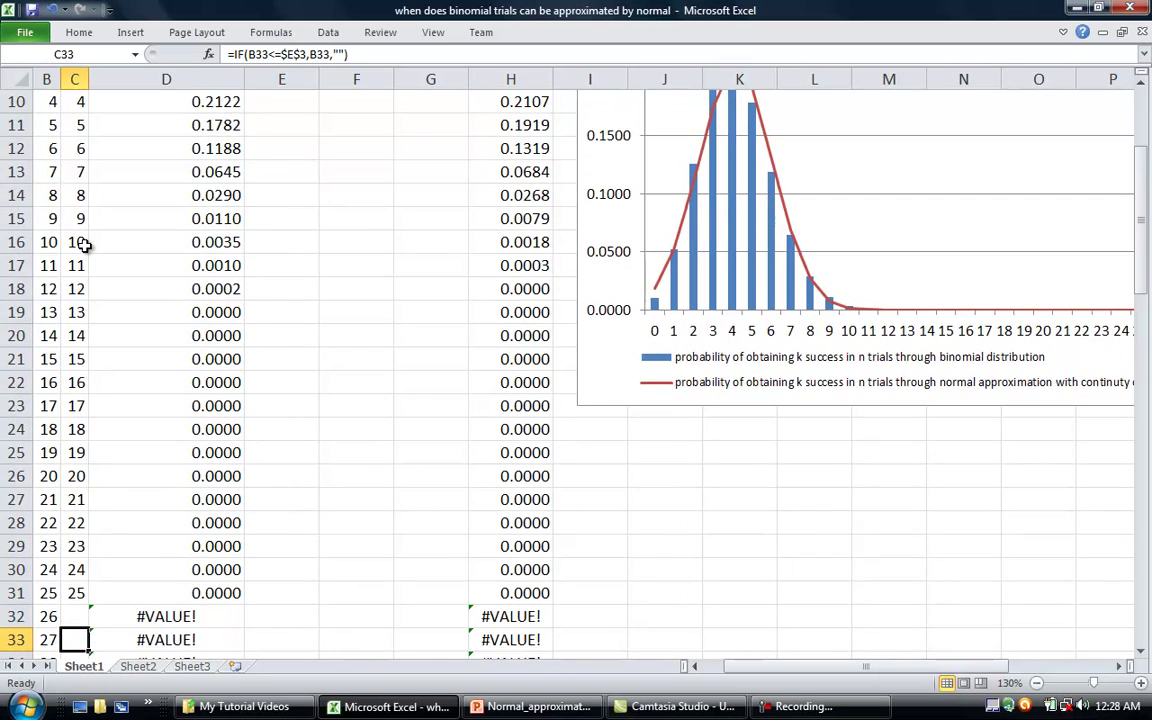
key("Up")
key("Up")
key("Down")
key("Up")
key("Up")
key("Up")
key("Up")
key("Up")
key("Up")
key("Up")
key("Up")
key("Up")
key("Up")
key("Up")
key("Up")
key("Up")
key("Up")
key("Up")
key("Up")
key("Up")
key("Up")
key("Up")
key("Up")
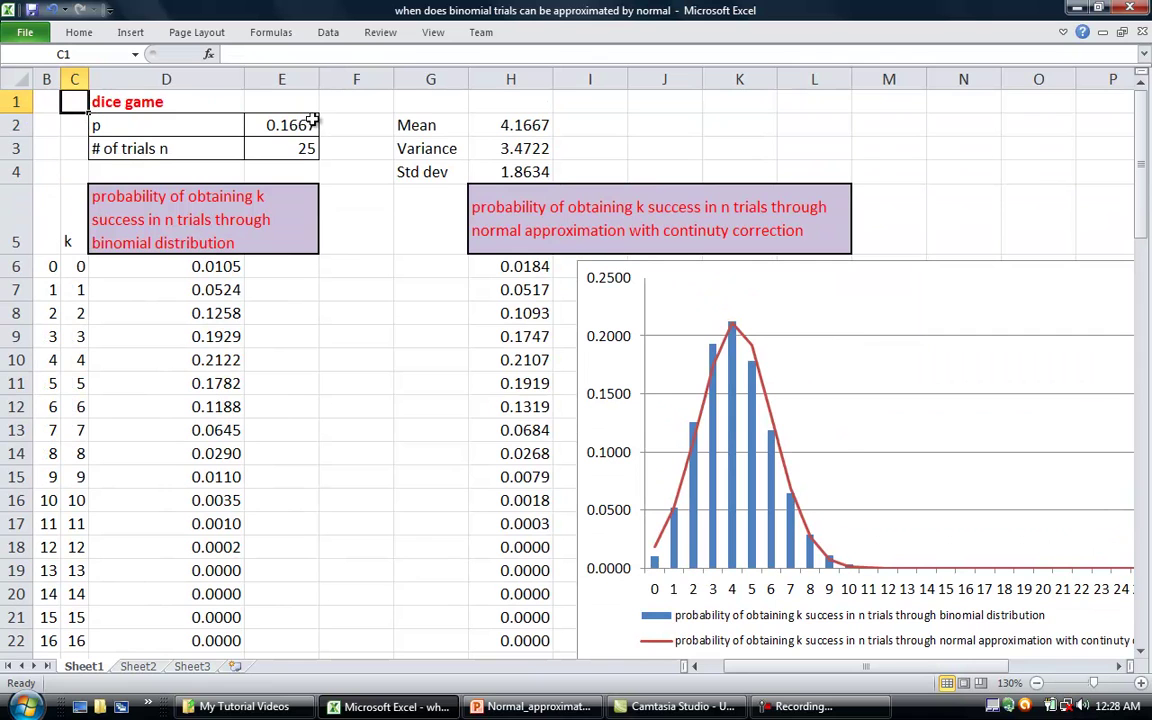
Step: Set the number of trials n to 5
left_click(293, 140)
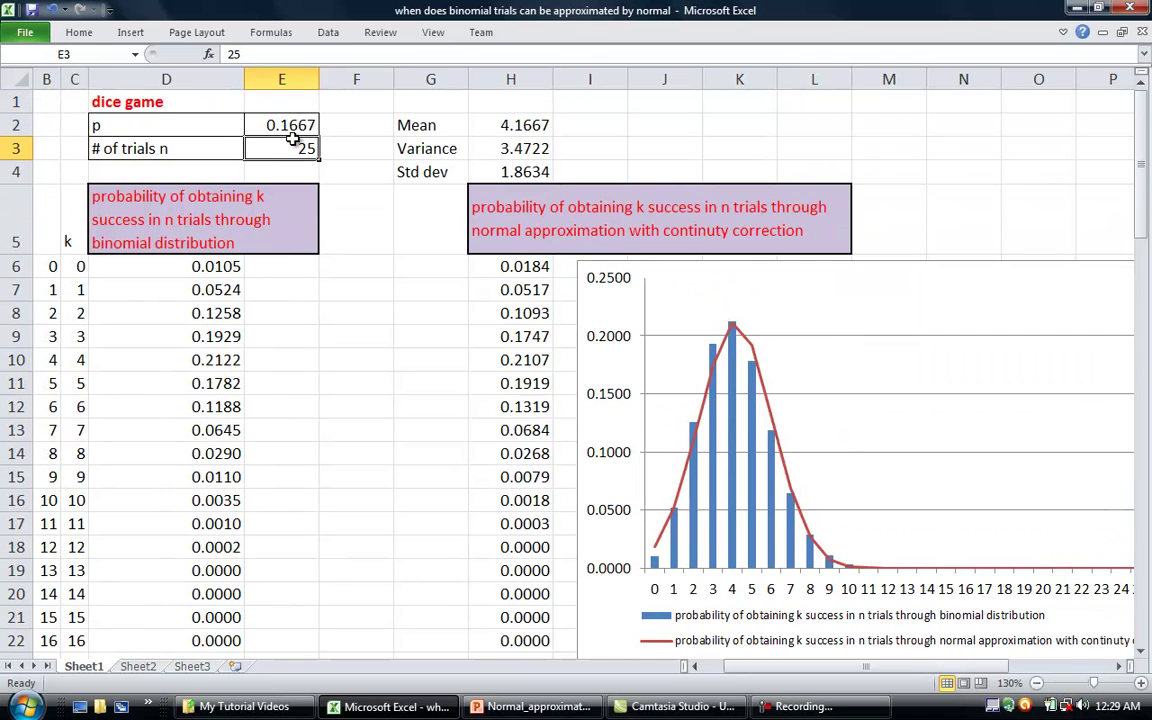
type("5")
key("Return")
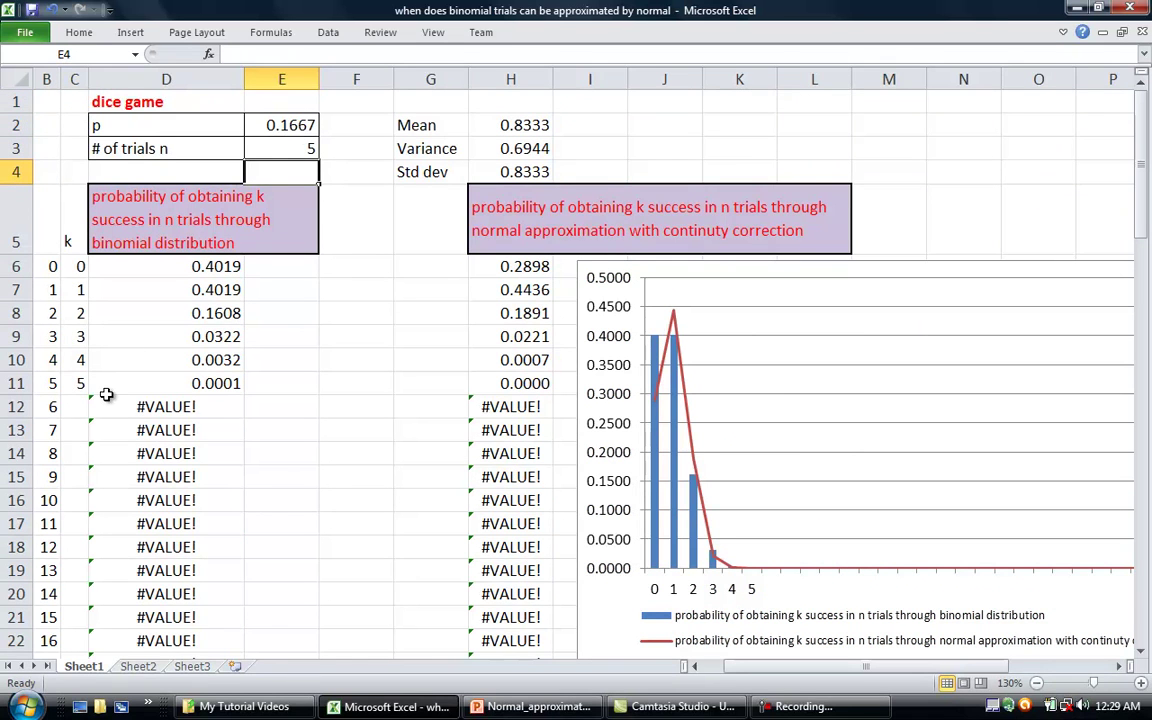
Step: Inspect the binomial probability formulas for k = 0 to 5 and check the sum of D6:D11
left_click(203, 386)
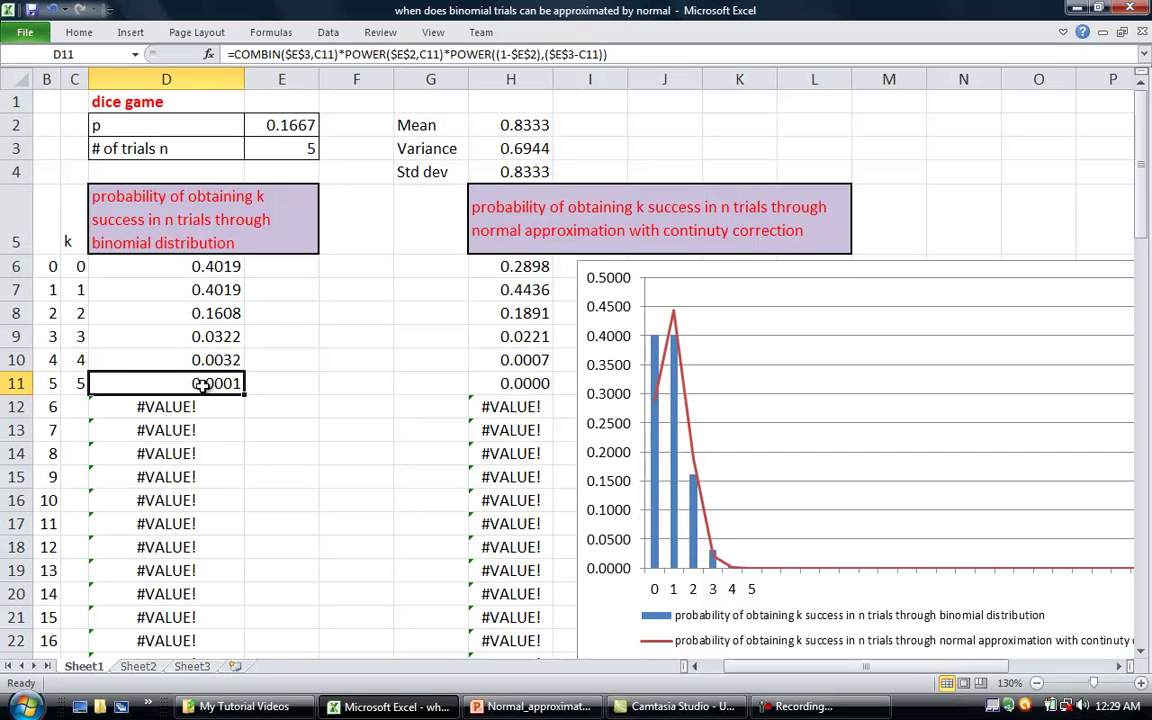
left_click(203, 268)
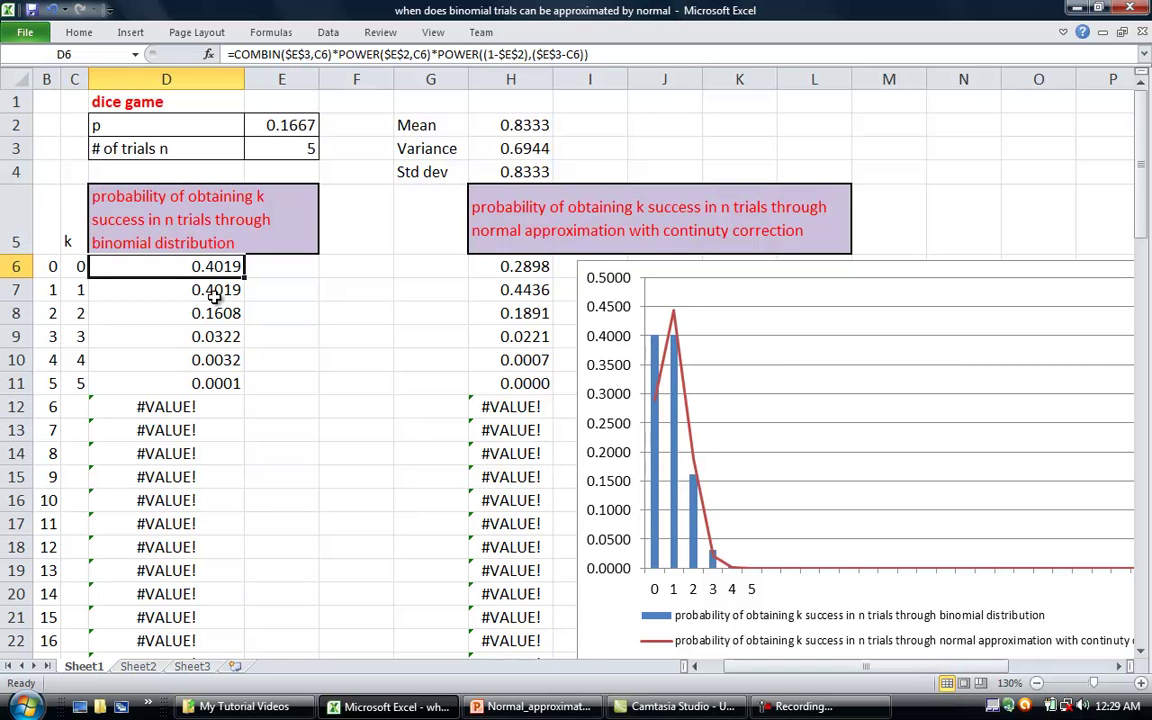
key("Left")
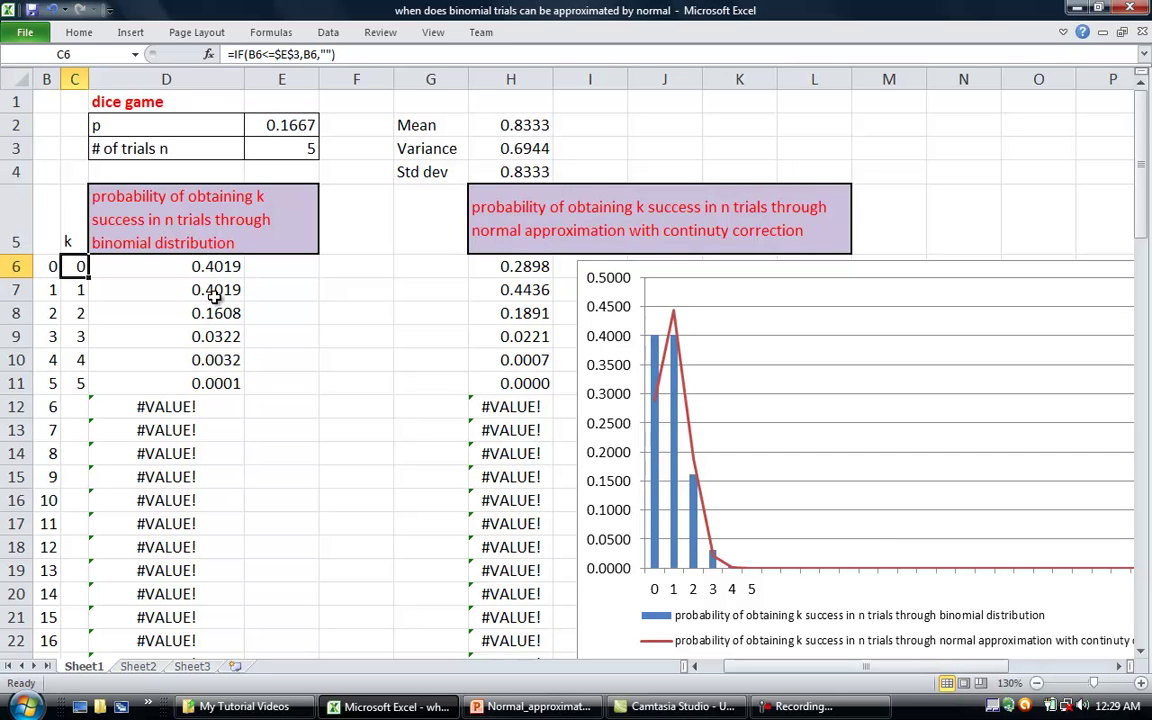
key("Right")
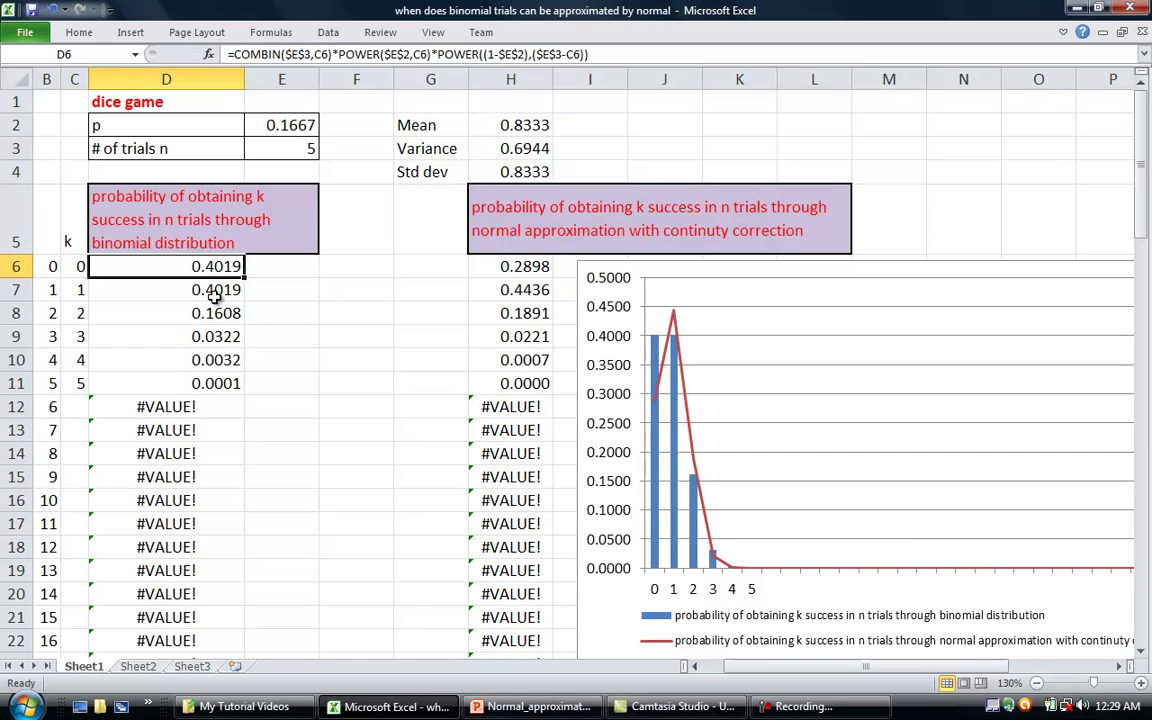
key("Down")
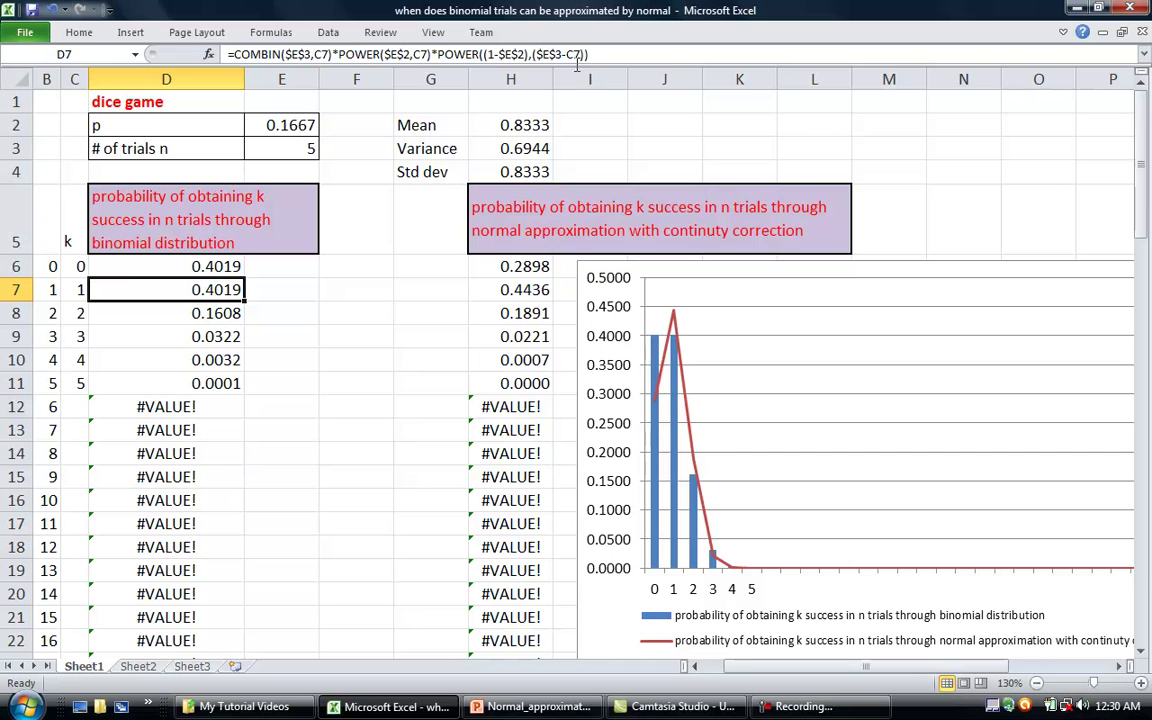
left_click(212, 314)
left_click(218, 345)
left_click(216, 381)
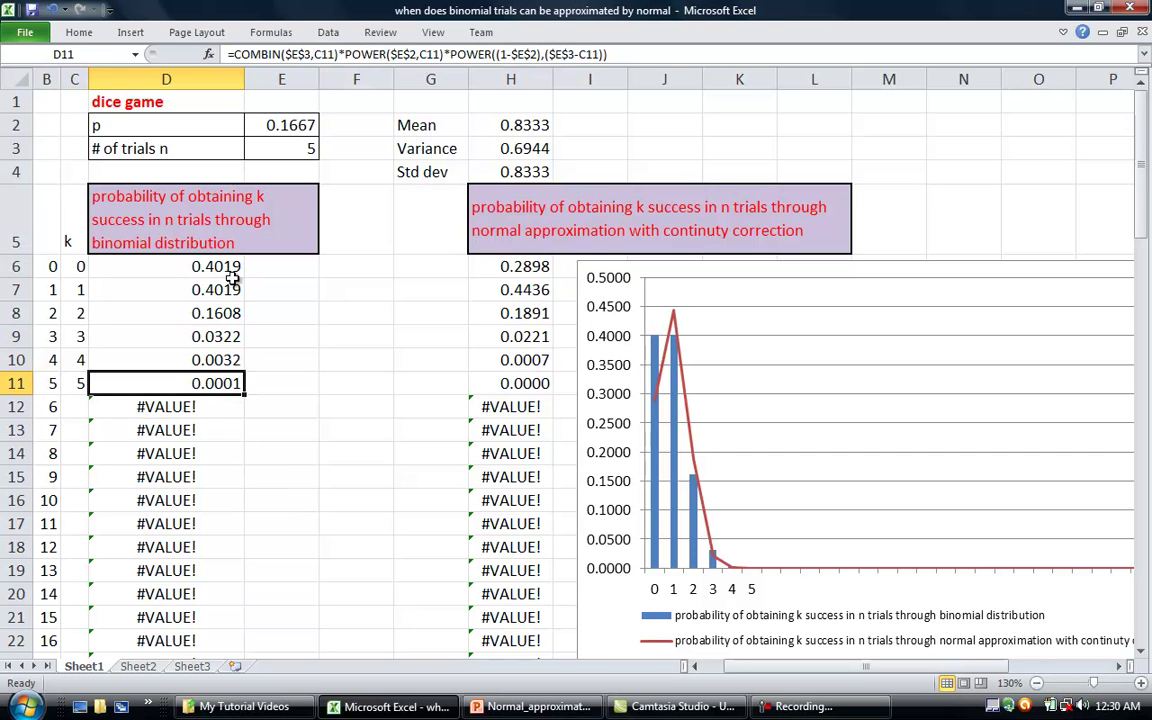
left_click_drag(230, 267, 230, 381)
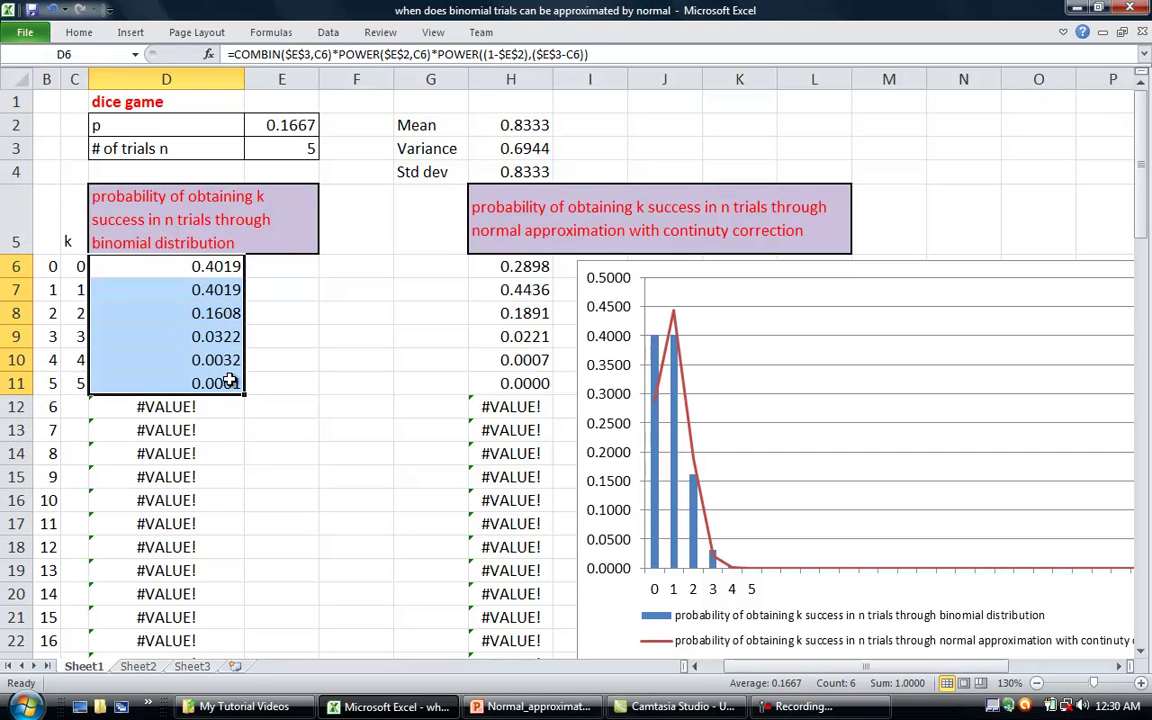
left_click(300, 360)
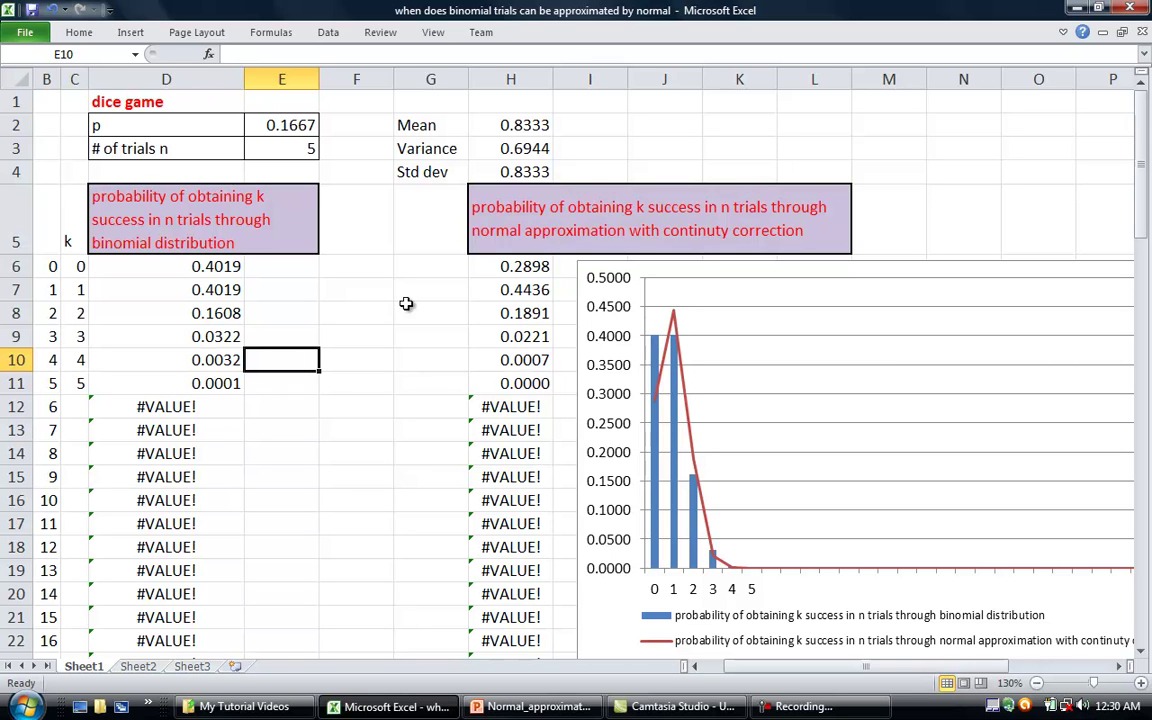
Step: Inspect the formulas behind the mean, variance and standard deviation in H2:H4
left_click(515, 124)
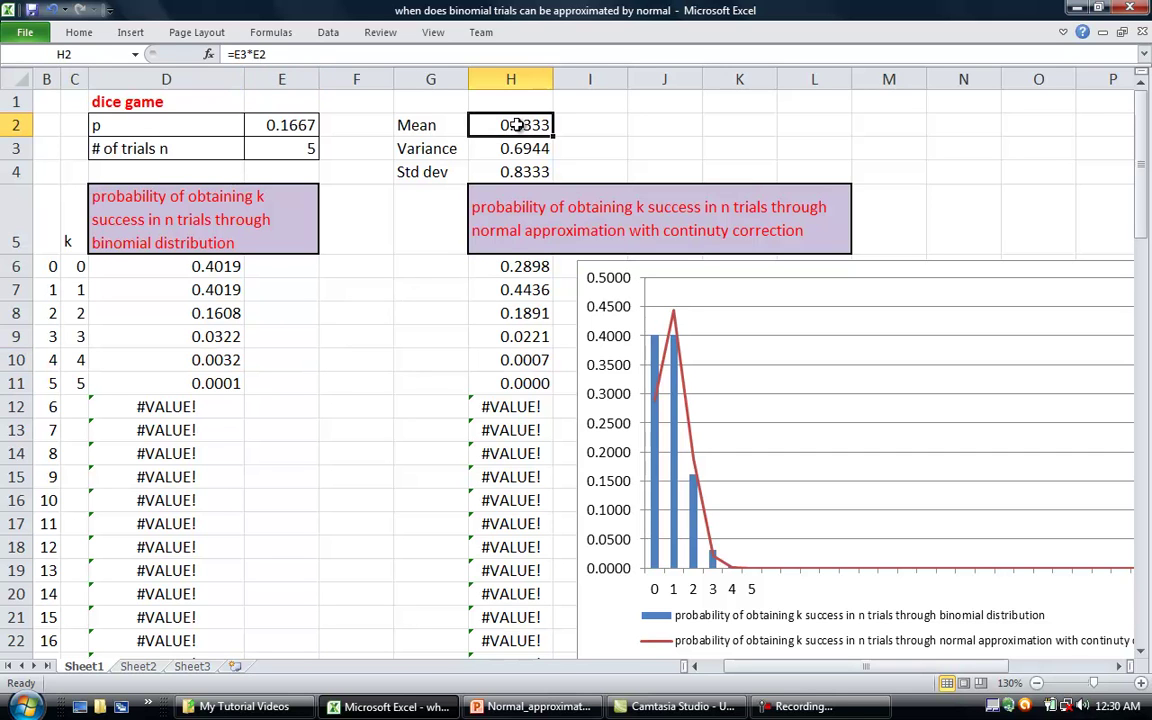
double_click(515, 124)
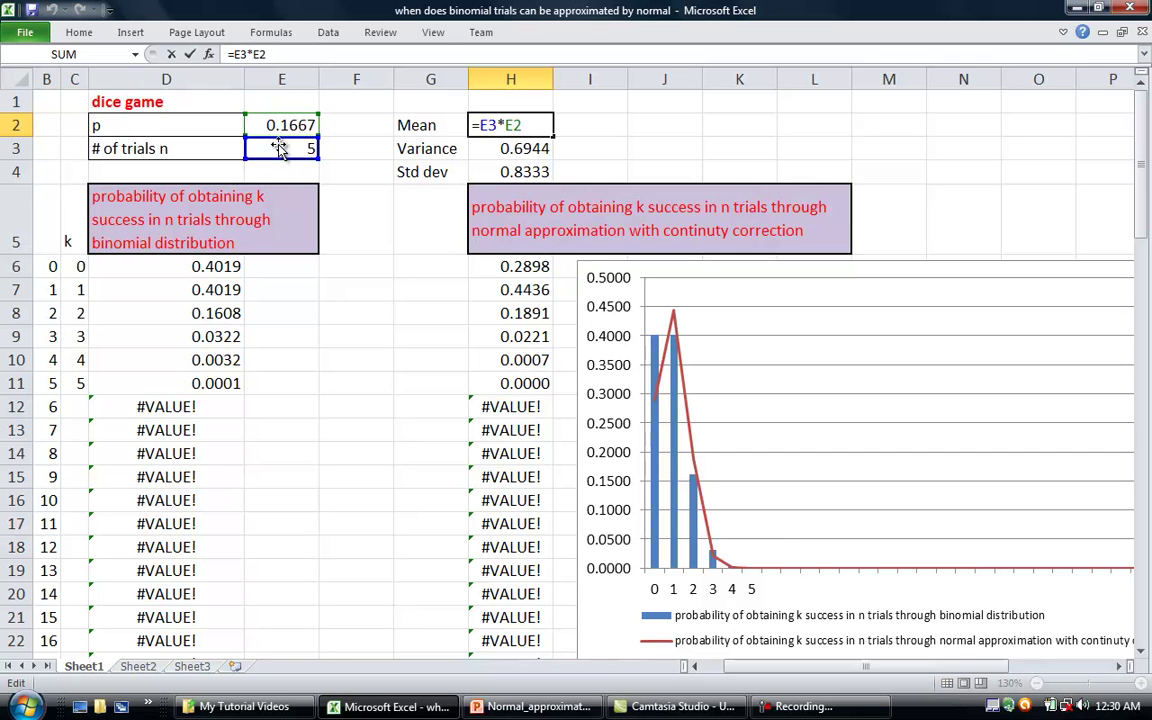
key("Return")
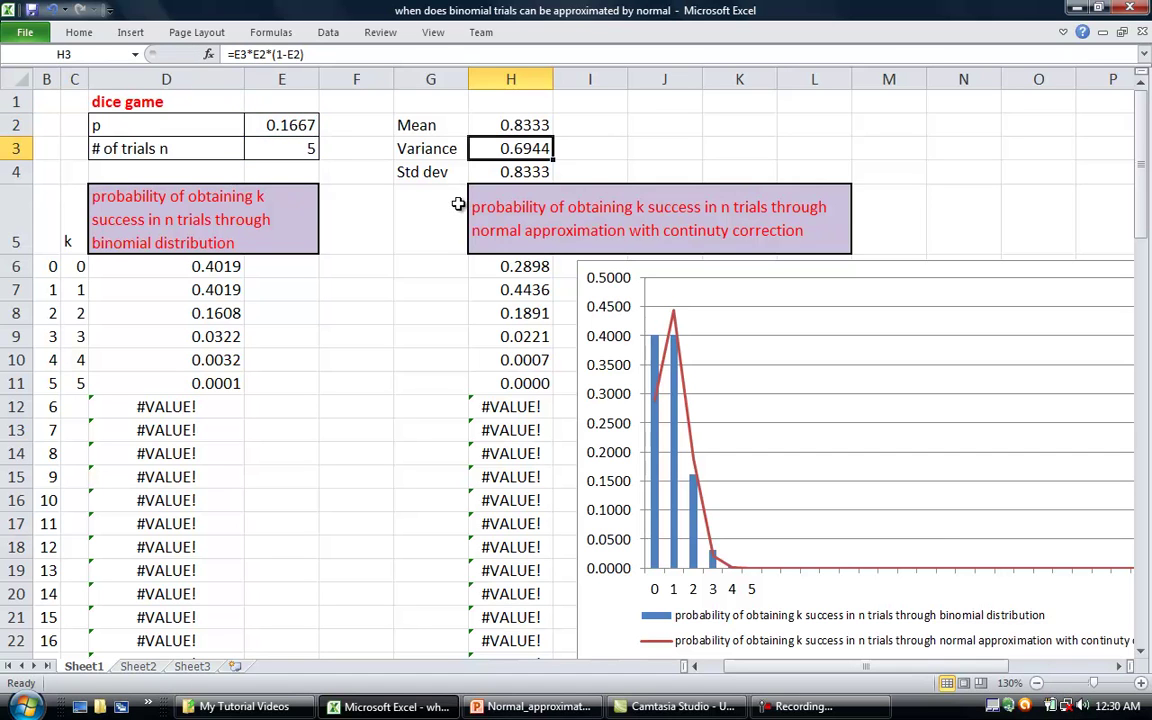
double_click(505, 146)
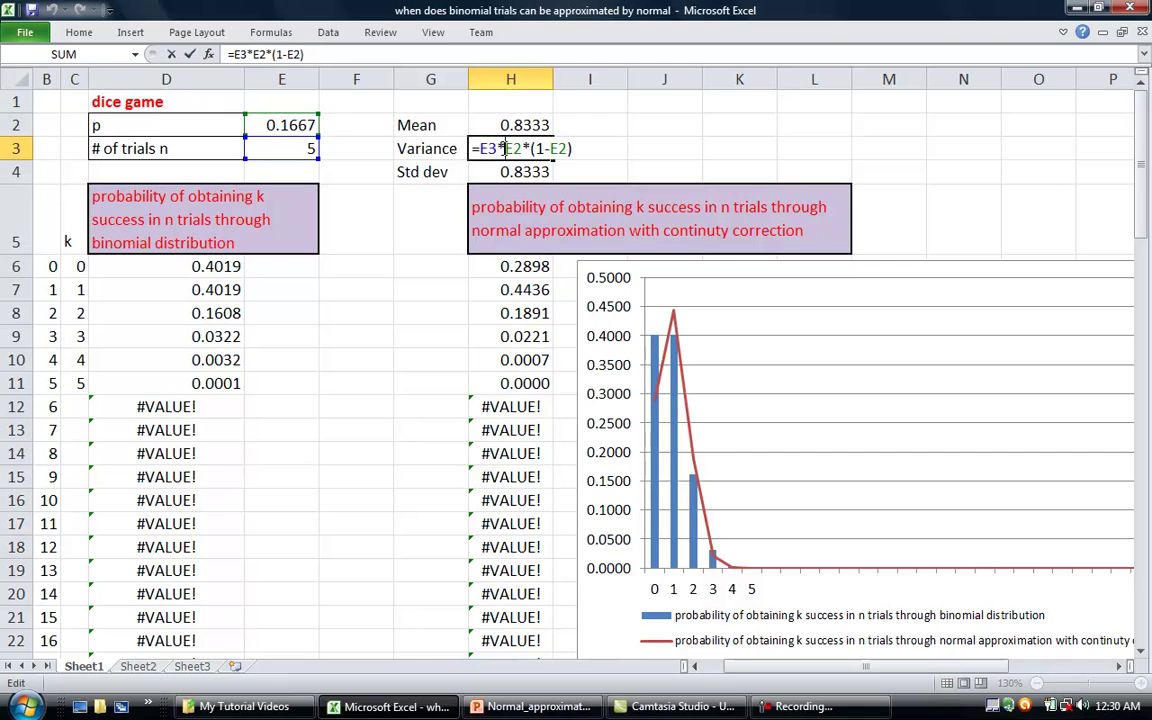
key("Return")
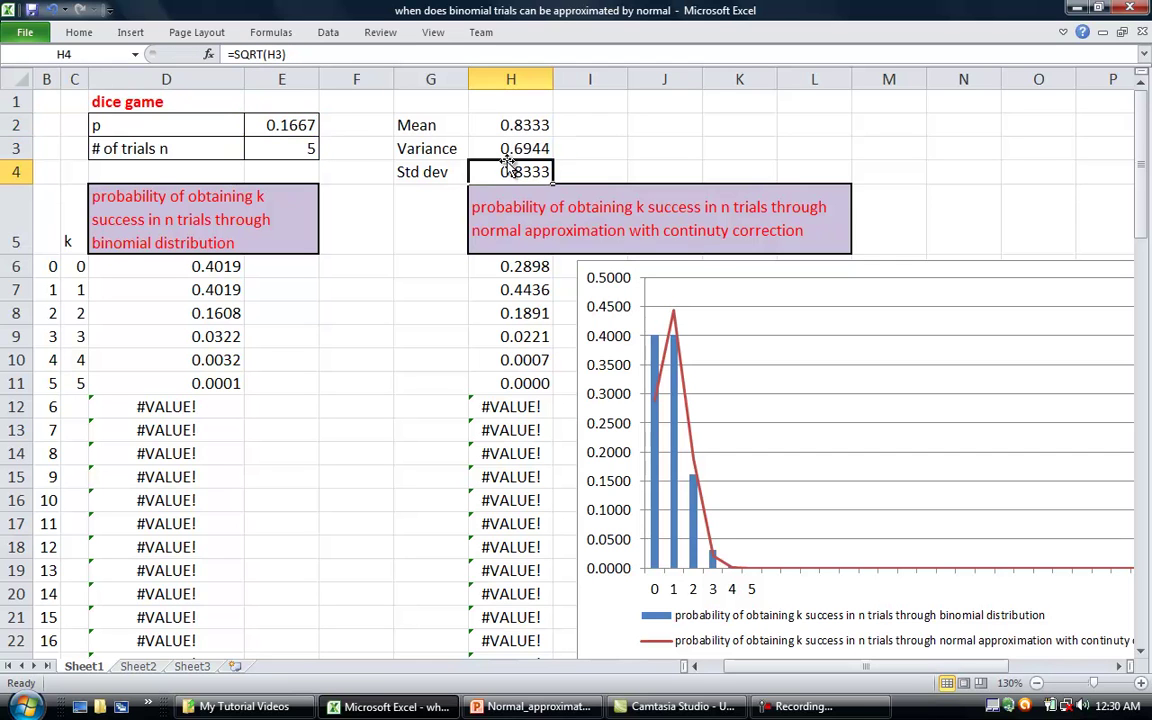
double_click(507, 171)
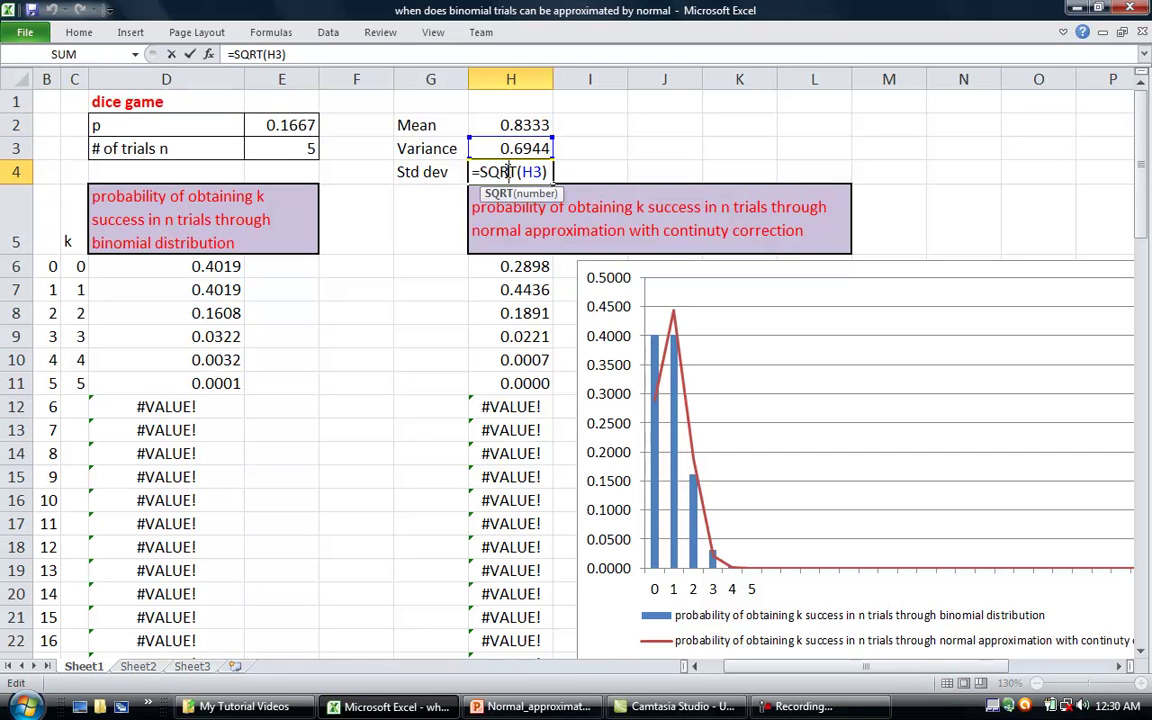
key("Return")
left_click(521, 148)
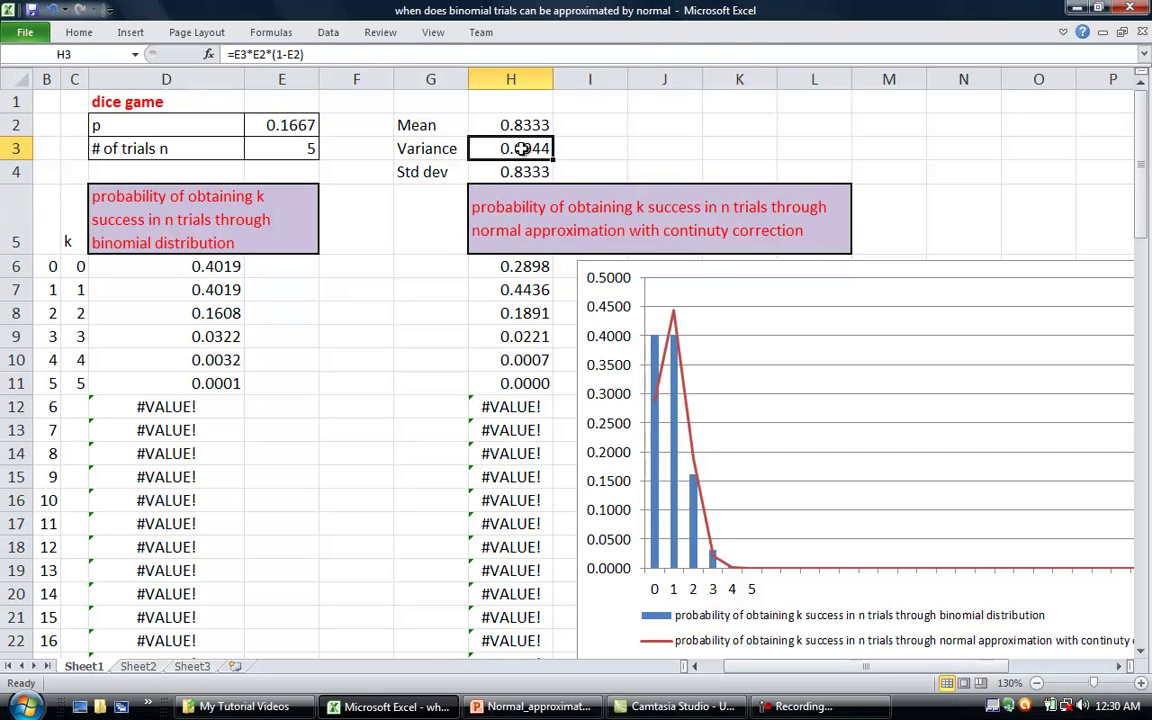
left_click(515, 123)
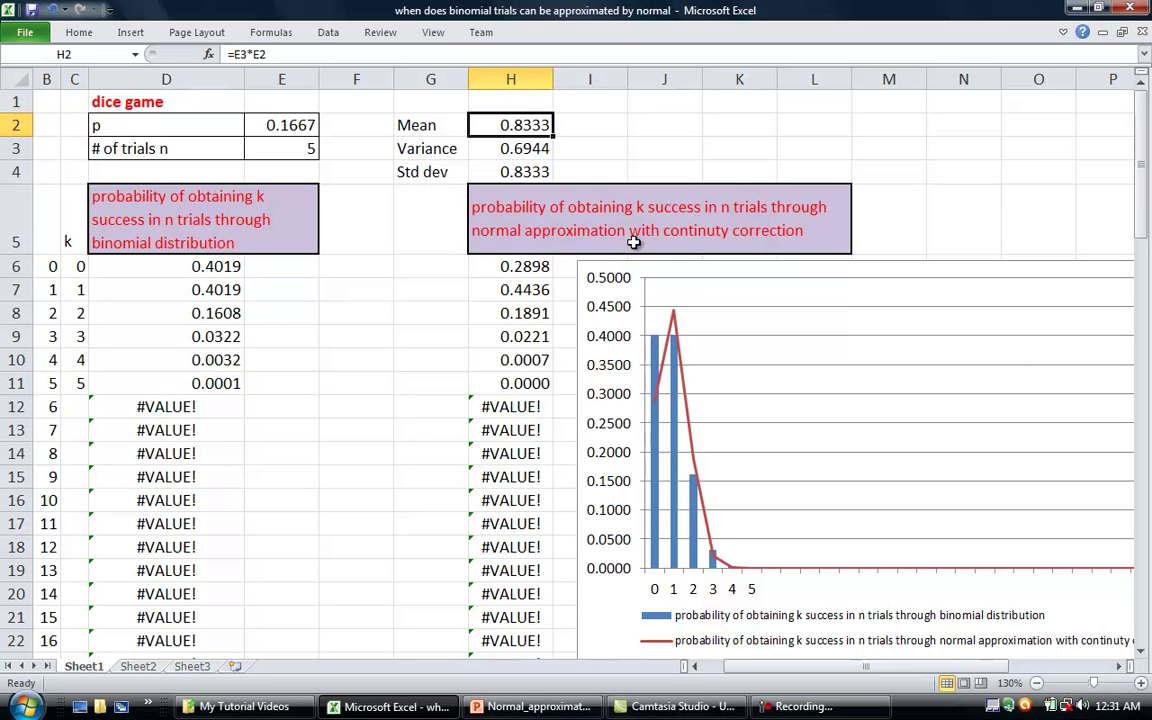
Step: Examine the continuity-corrected NORM.DIST formulas in H6 and H7 and the k value in C7 they refer to
left_click(529, 267)
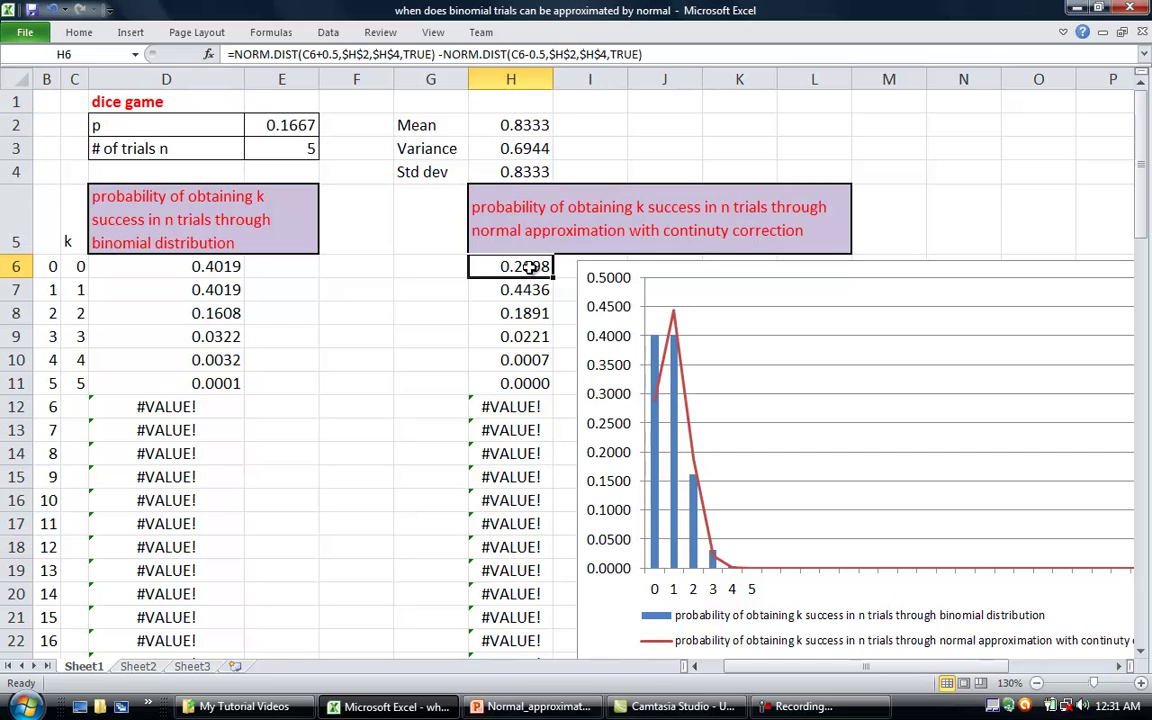
left_click(530, 290)
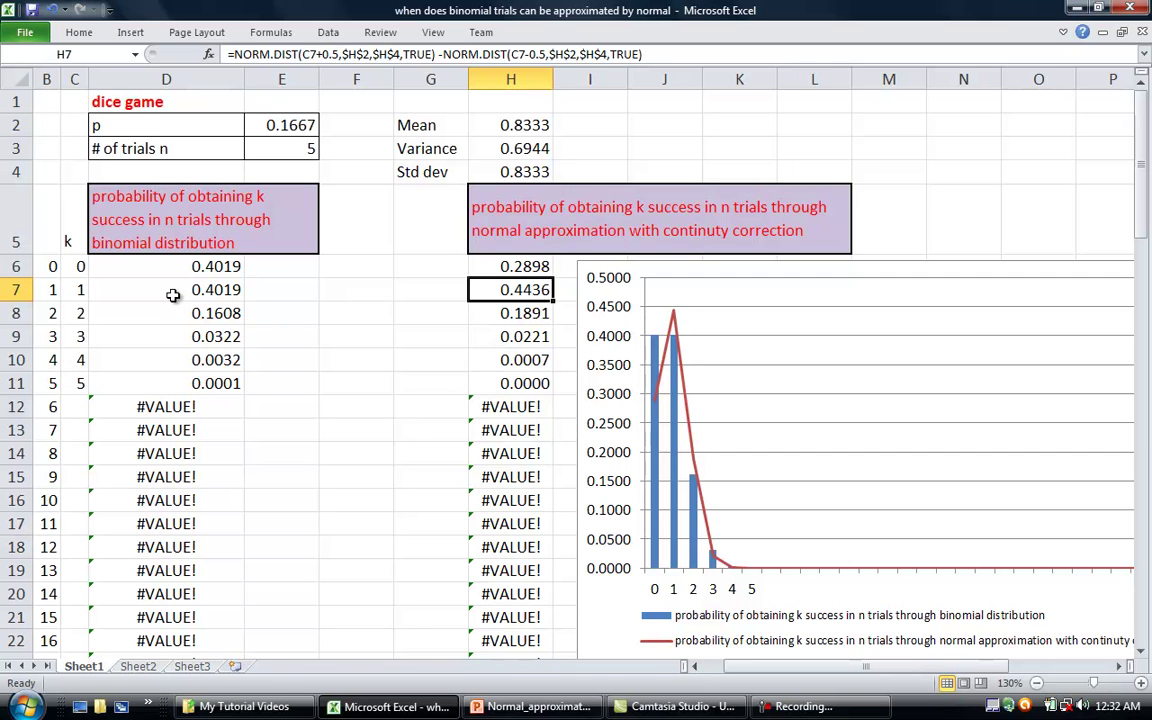
left_click(78, 288)
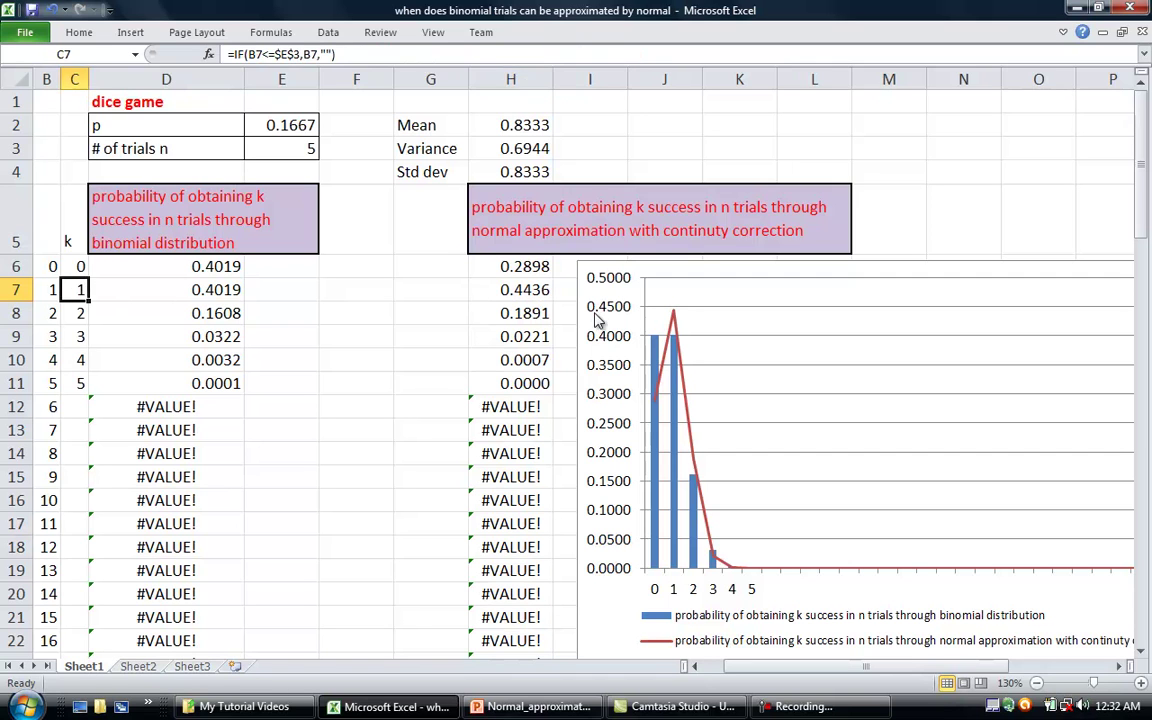
left_click(533, 292)
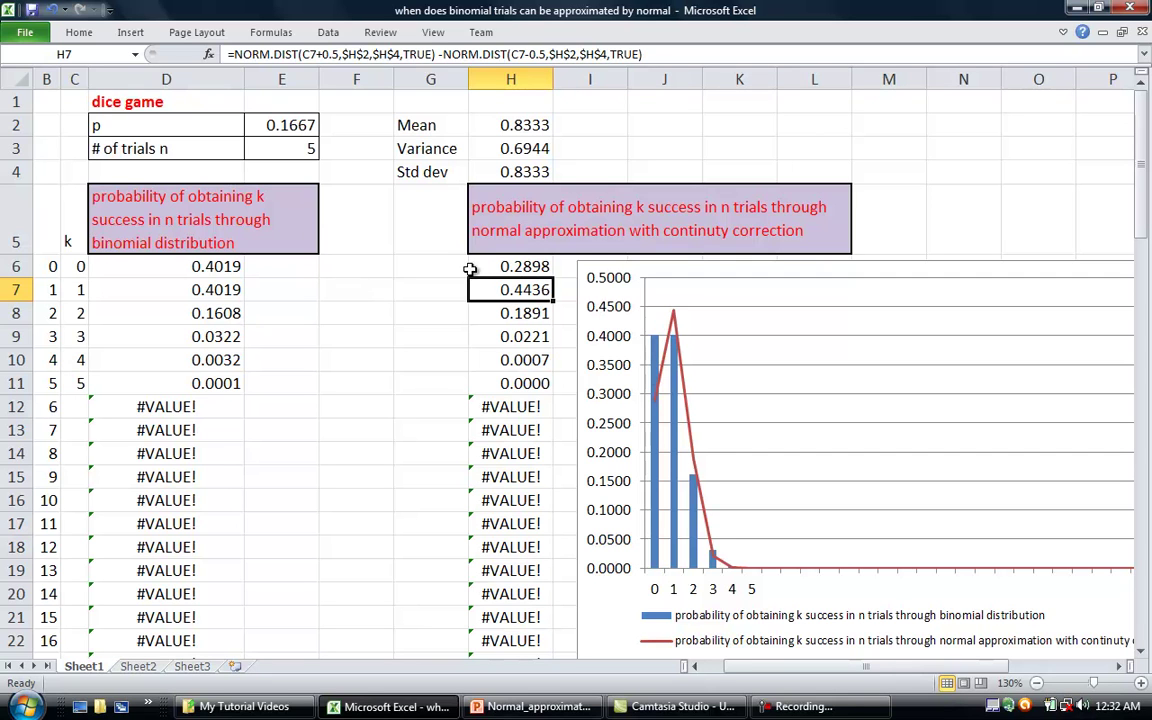
Step: Set the number of trials n to 15
left_click(285, 145)
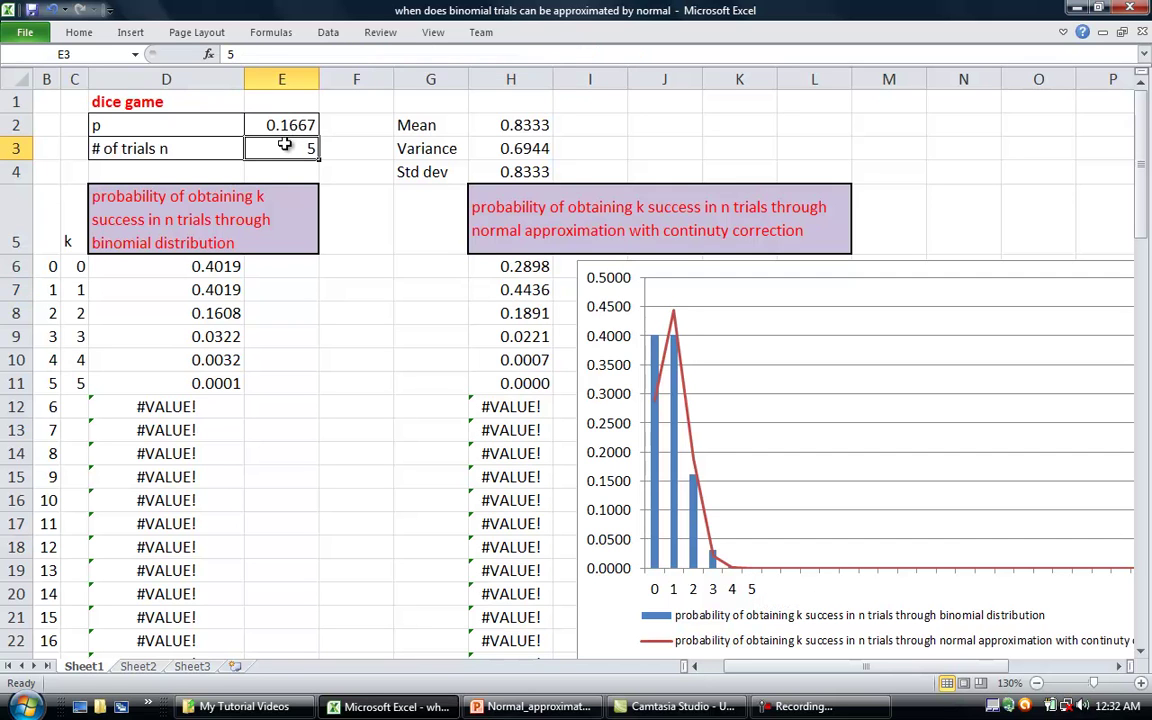
type("15")
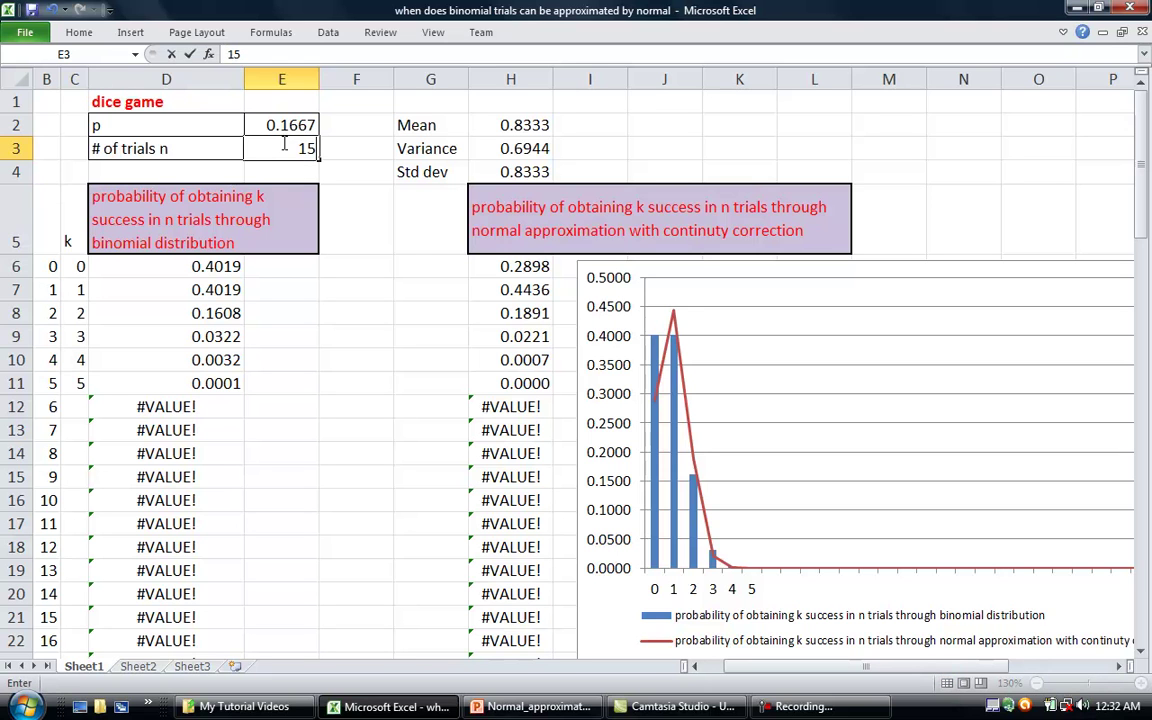
left_click(397, 258)
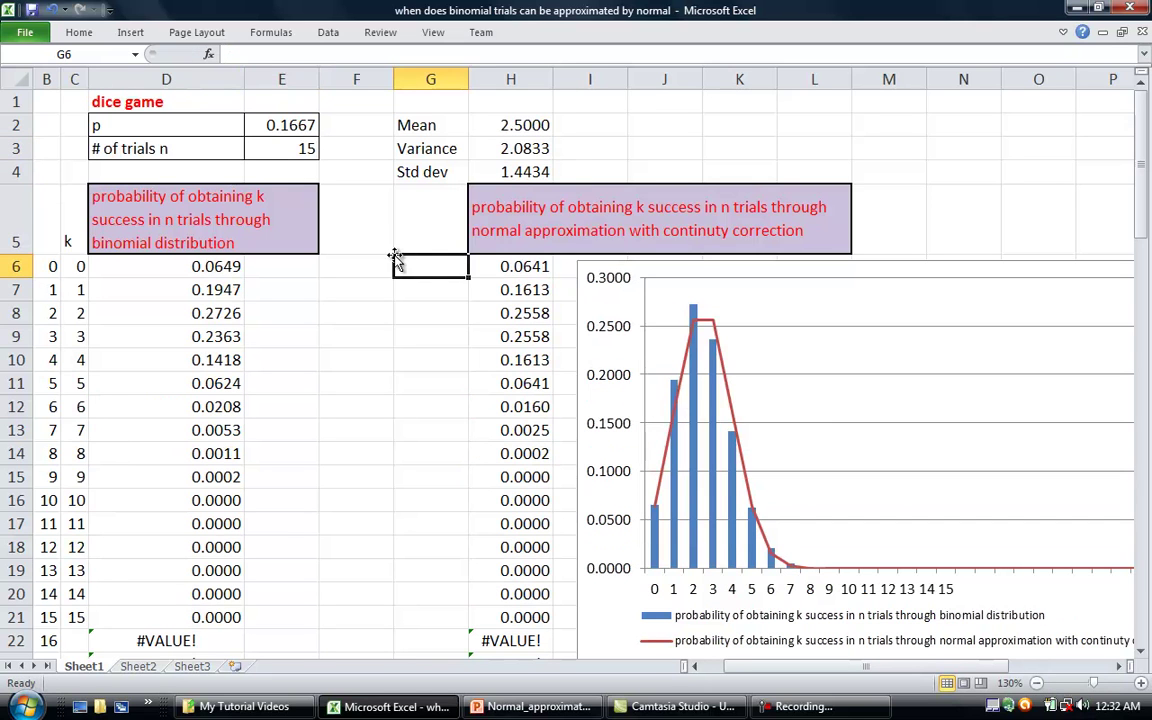
Step: Set the number of trials n to 2 and then to 5 to compare the two distributions
left_click(307, 148)
type("2")
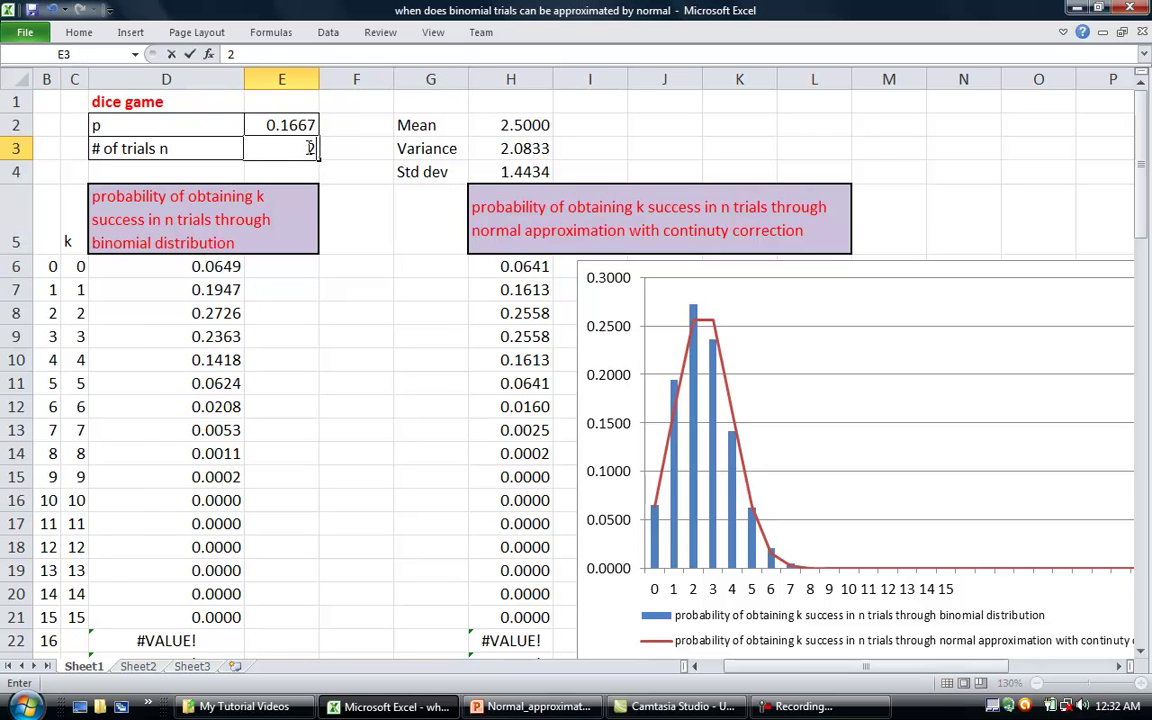
key("Return")
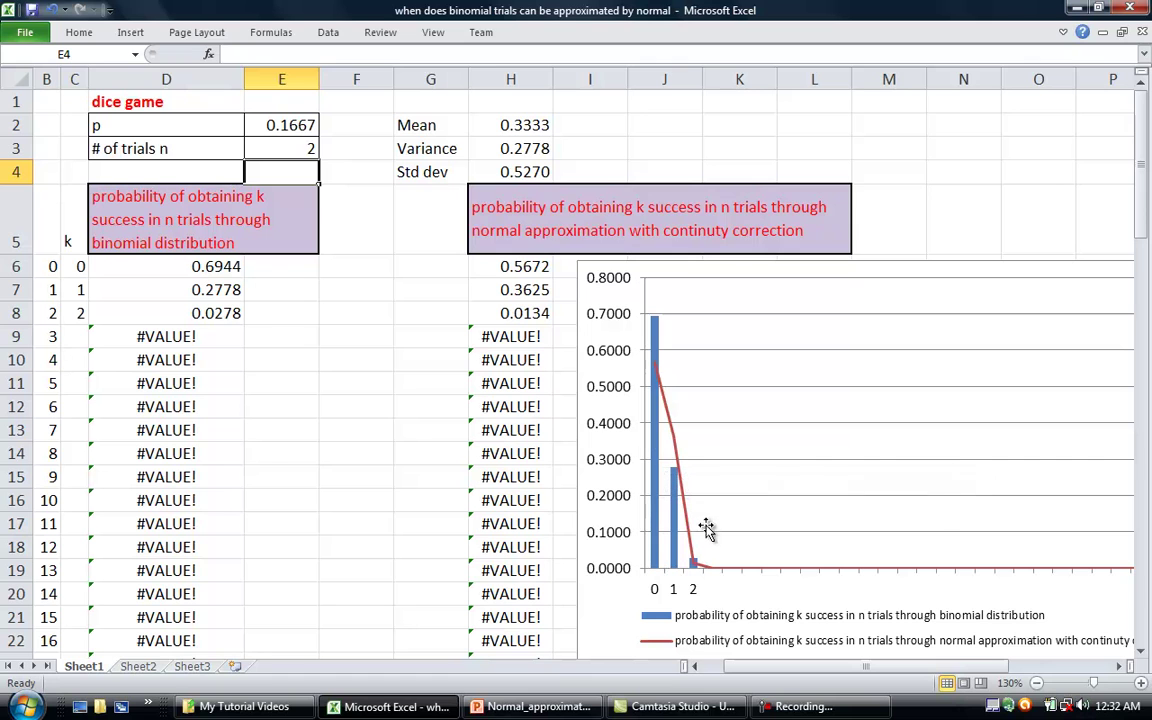
left_click(305, 147)
type("5")
key("Return")
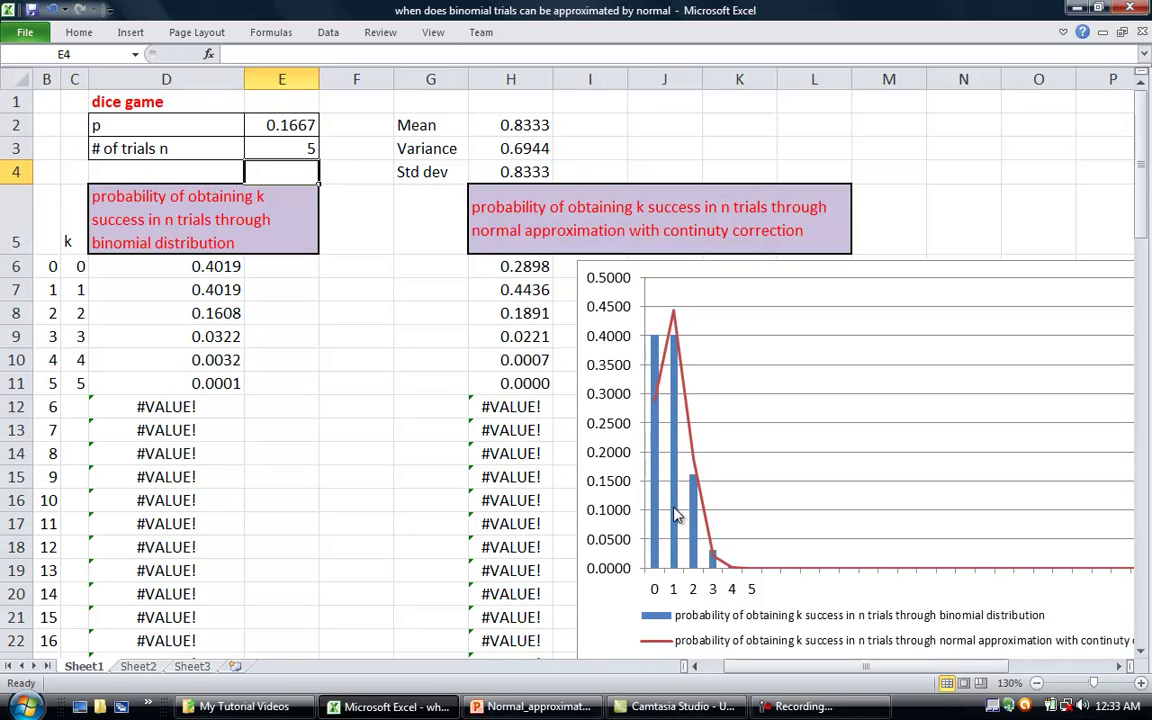
Step: Increase the number of trials n to 10 and then to 20 to compare the fit
left_click(301, 146)
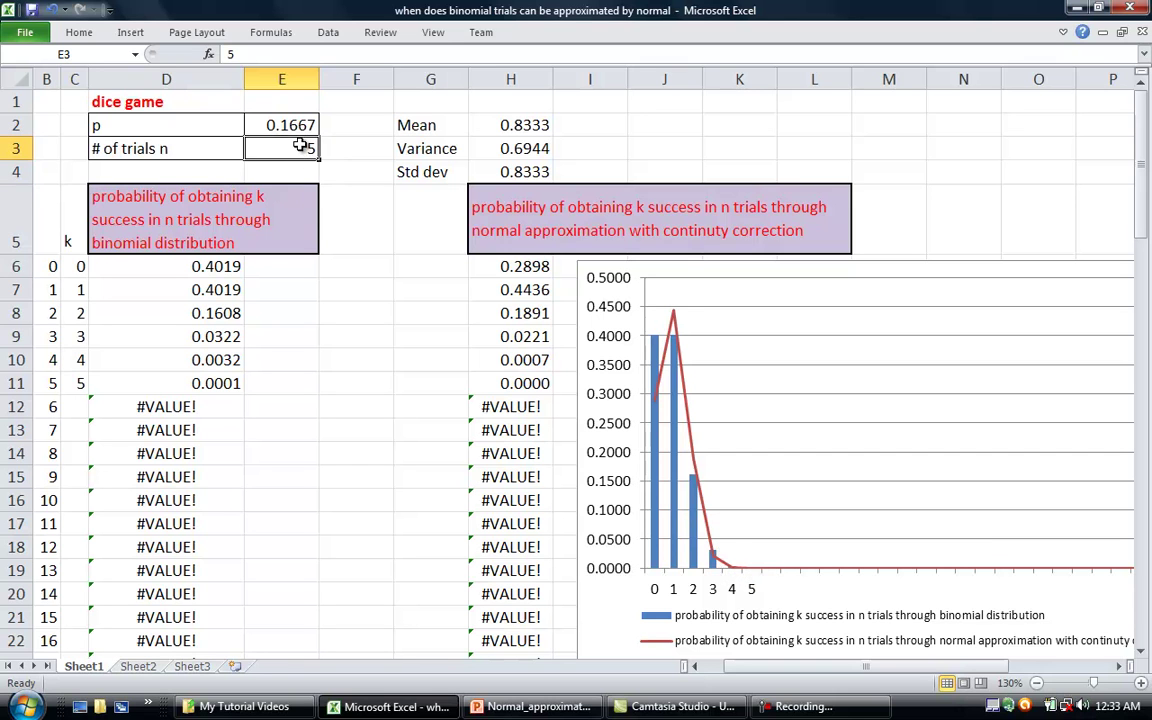
type("10")
key("Return")
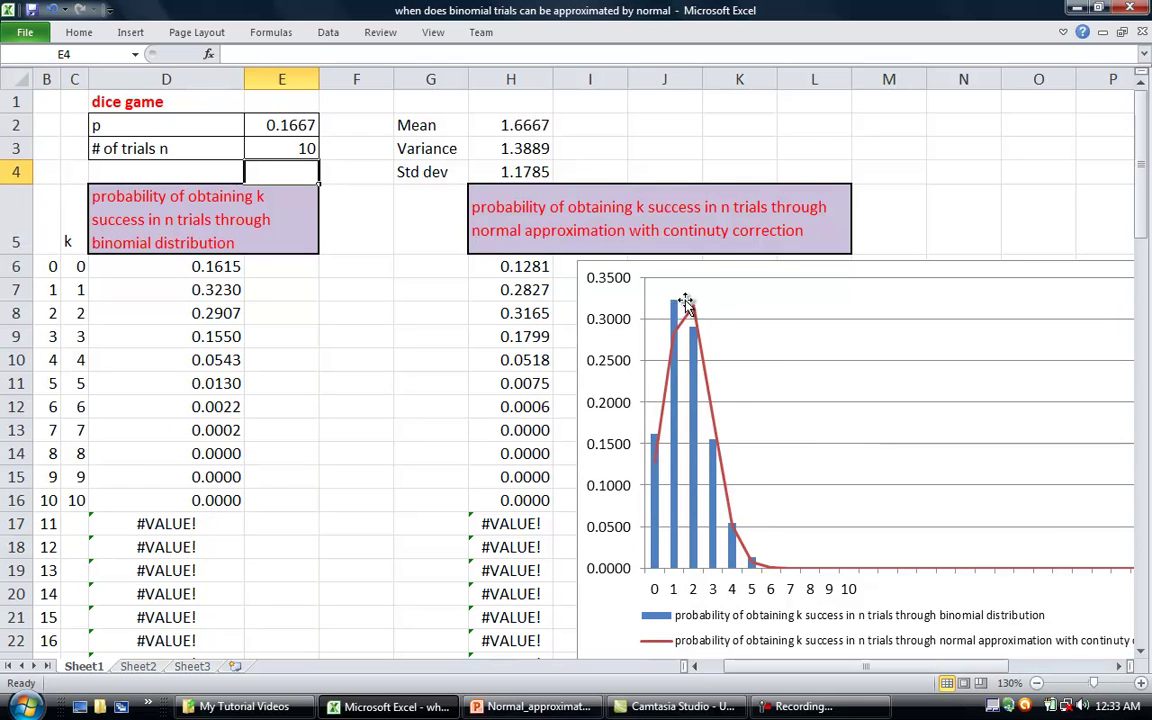
left_click(297, 147)
type("20")
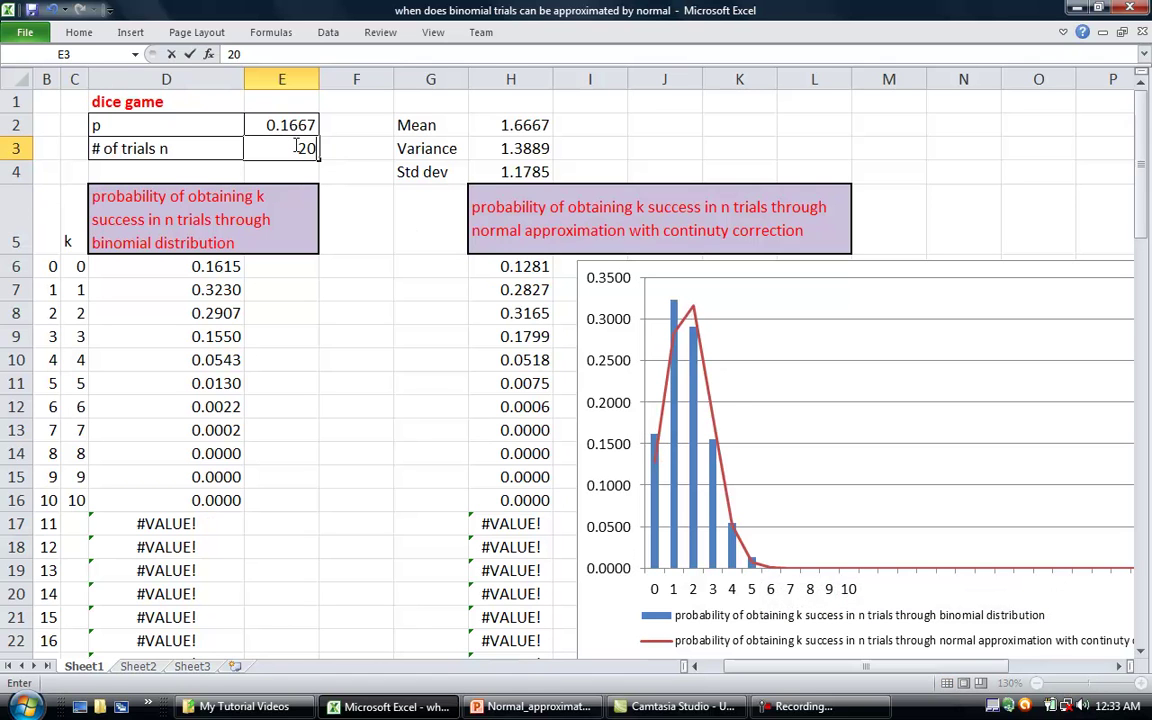
key("Return")
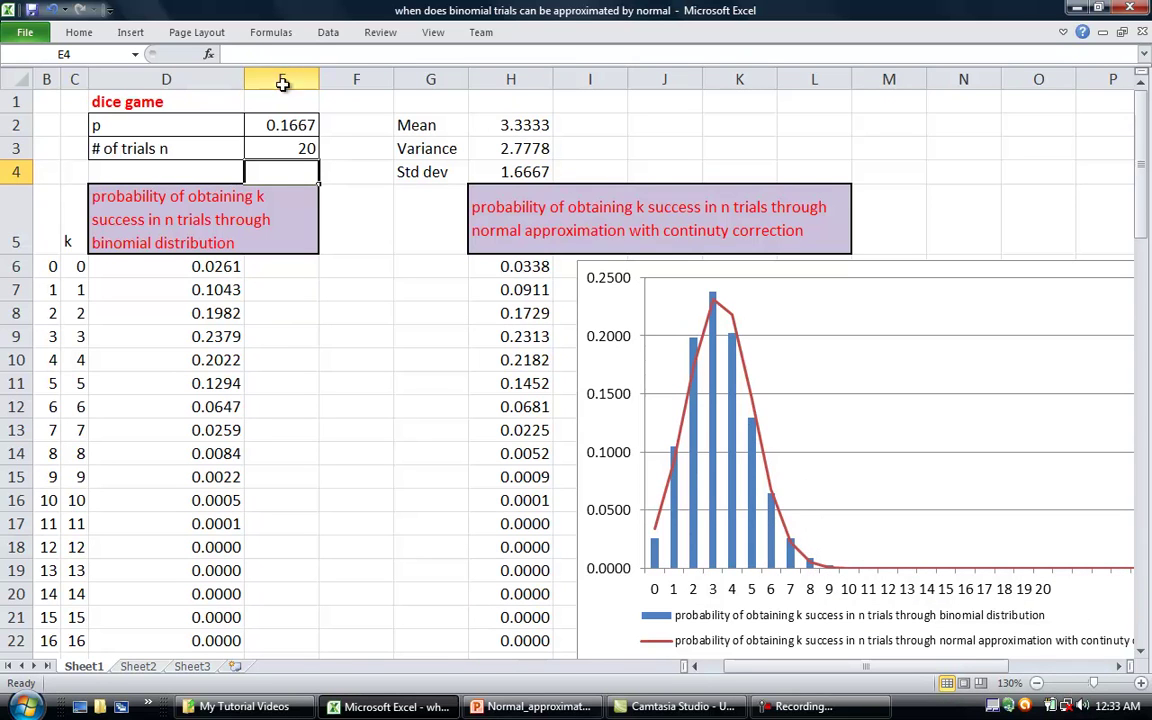
Step: Set the number of trials n to 30
left_click(284, 148)
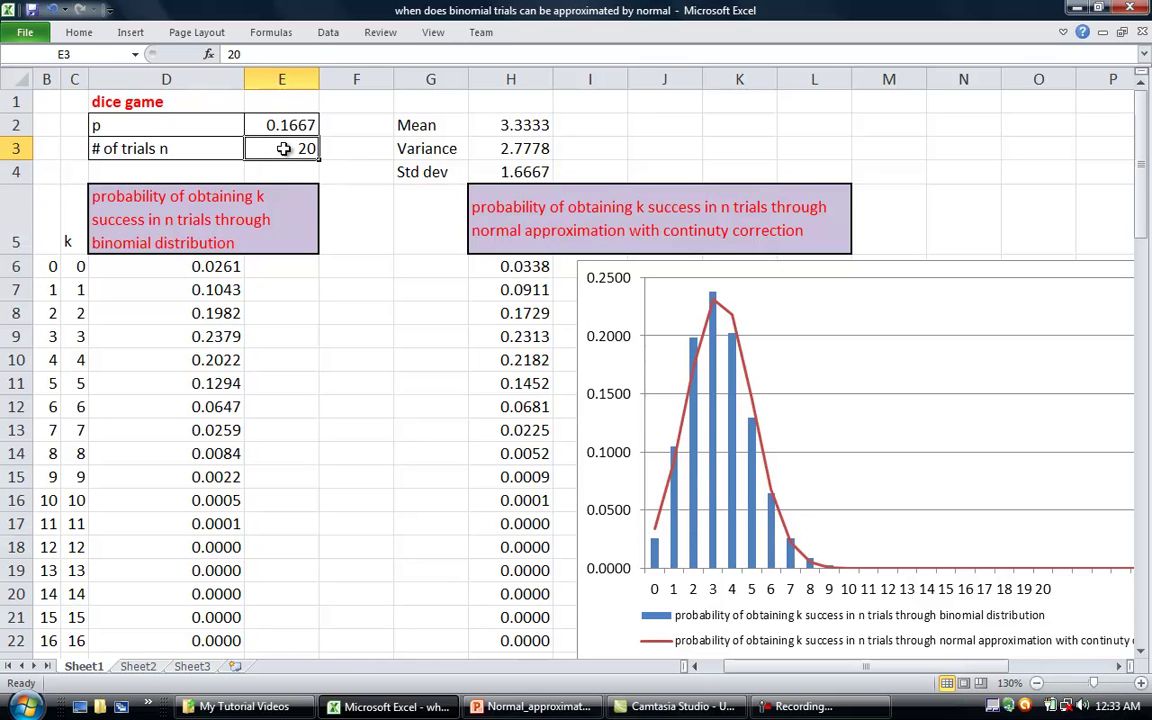
type("30\\")
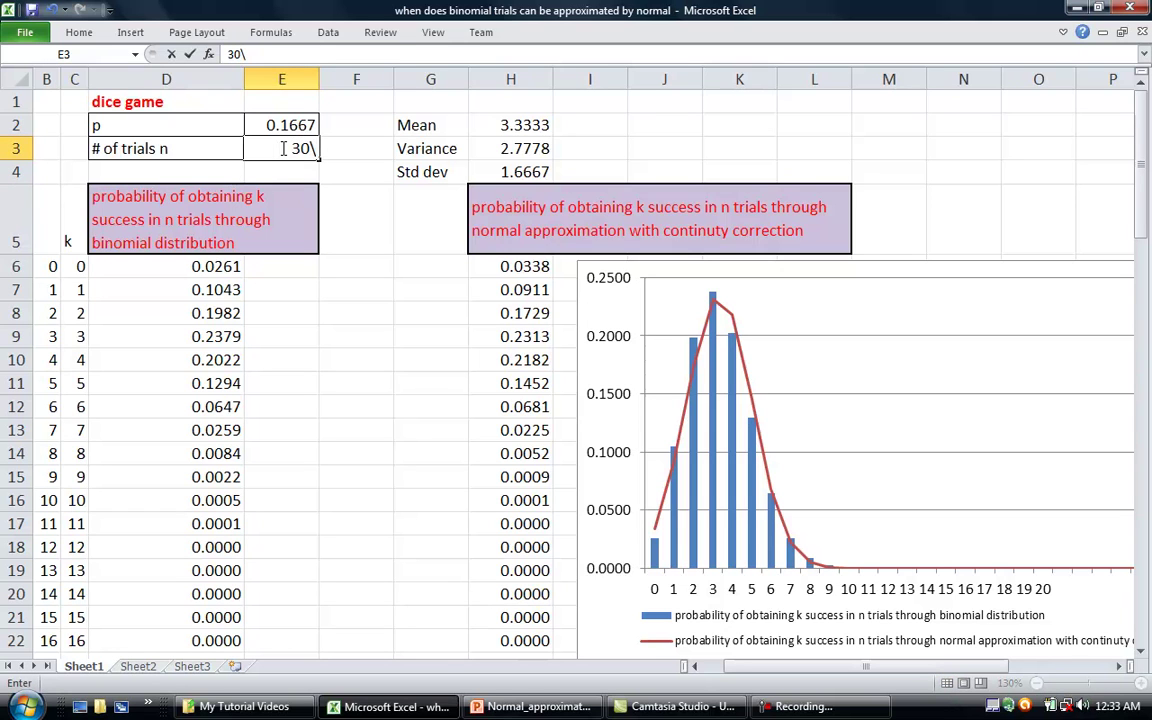
key("BackSpace")
key("Return")
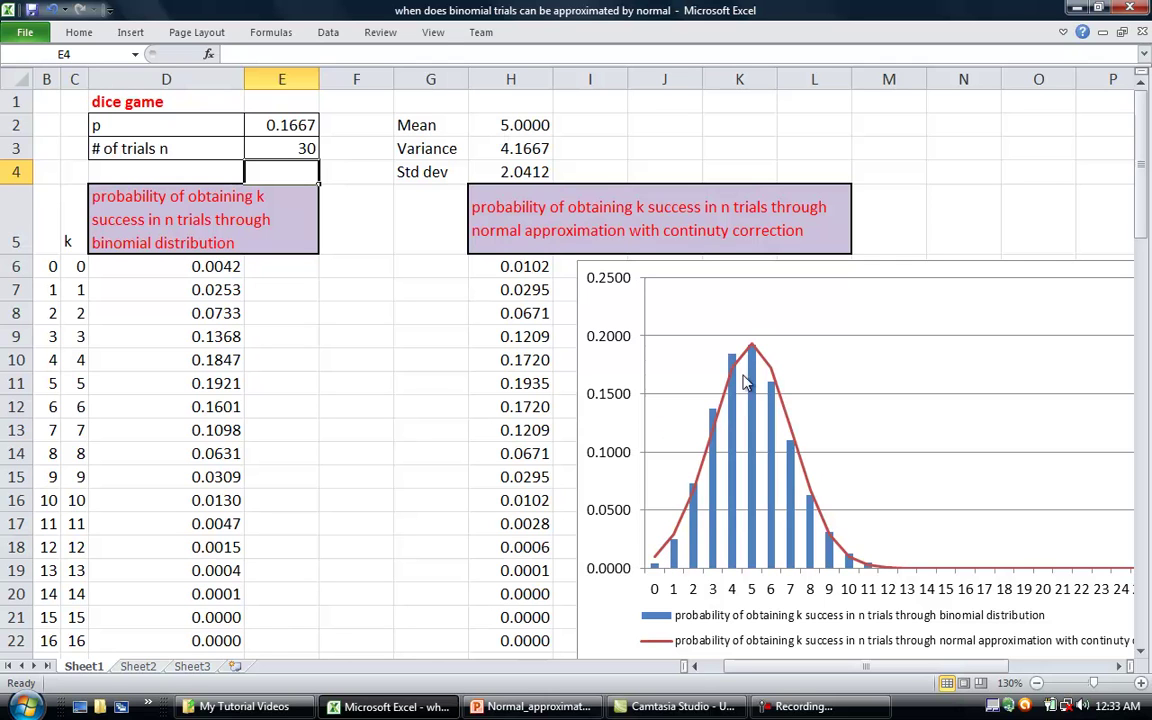
Step: Examine the source ranges of the chart's binomial bars and normal curve, and check the mean formula in H2
left_click(696, 537)
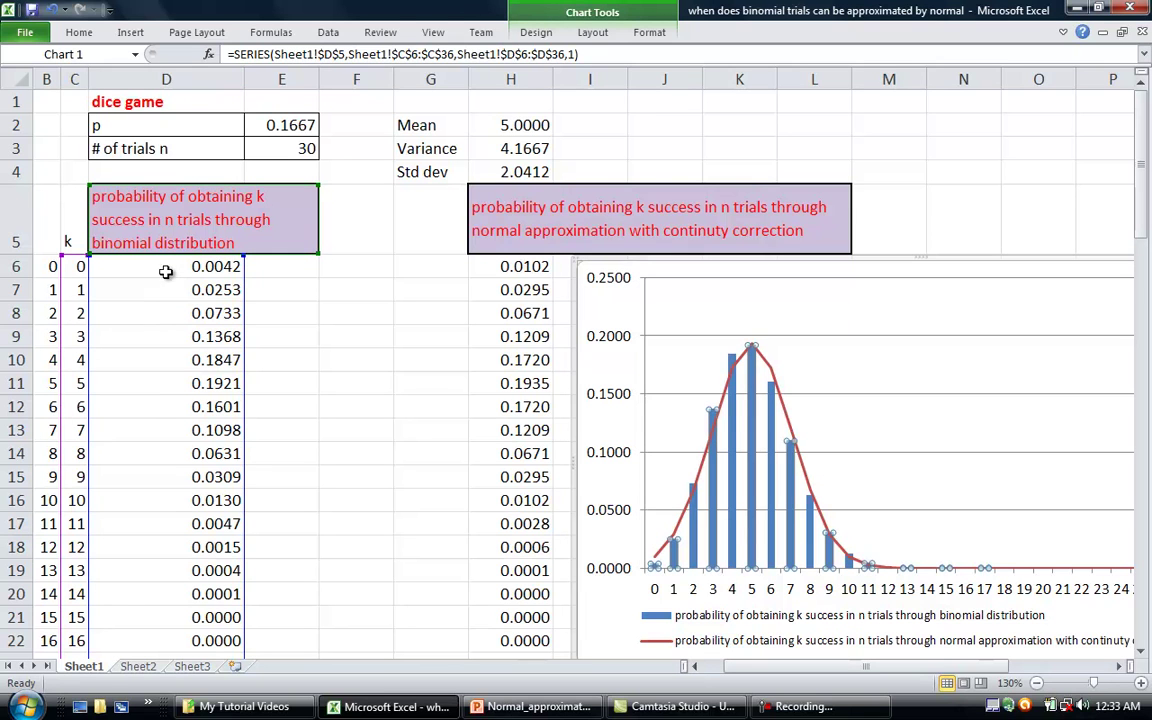
left_click(779, 392)
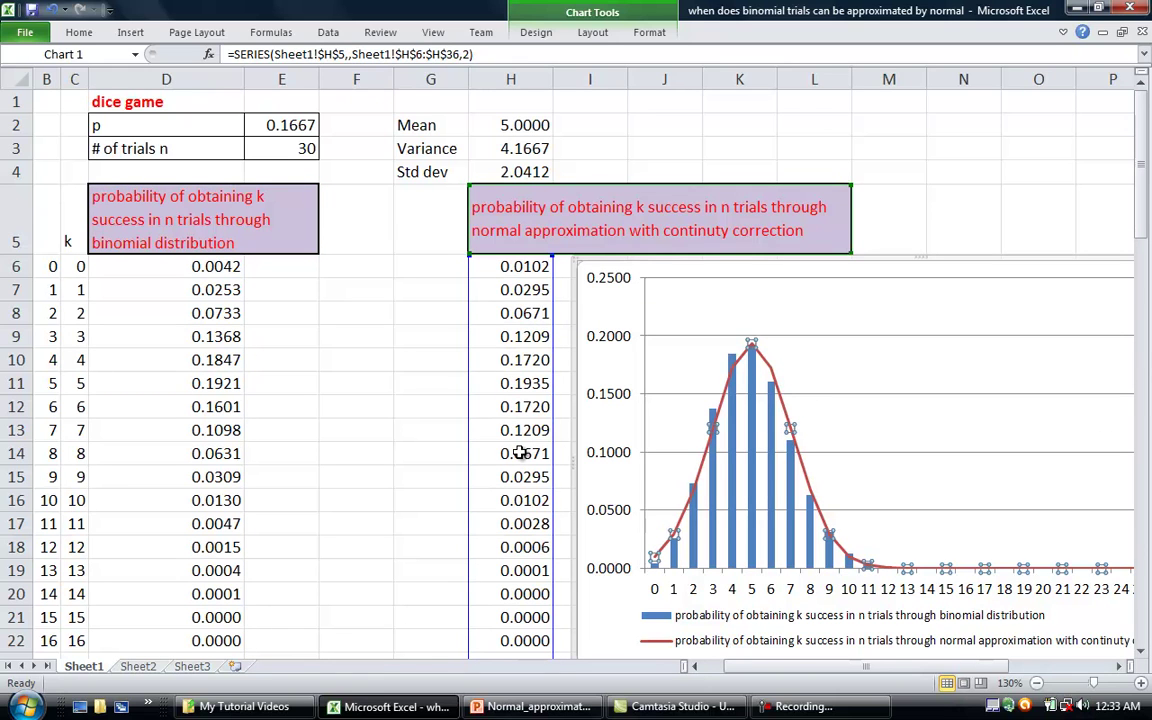
left_click(390, 406)
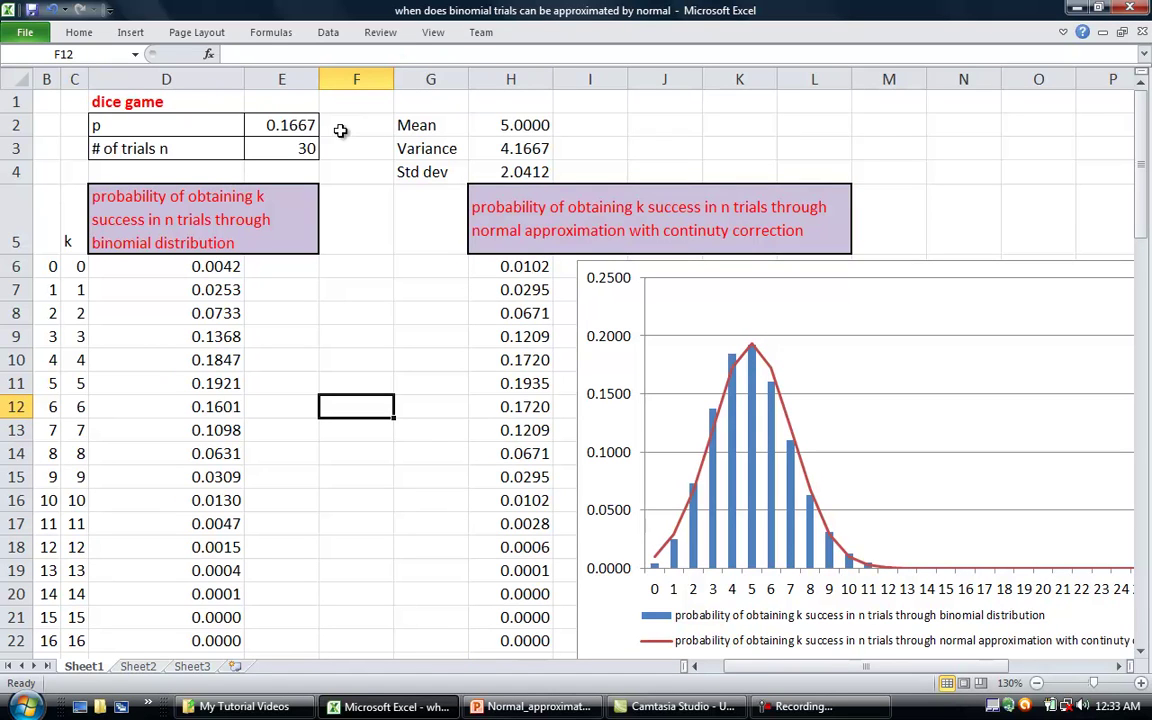
left_click(513, 125)
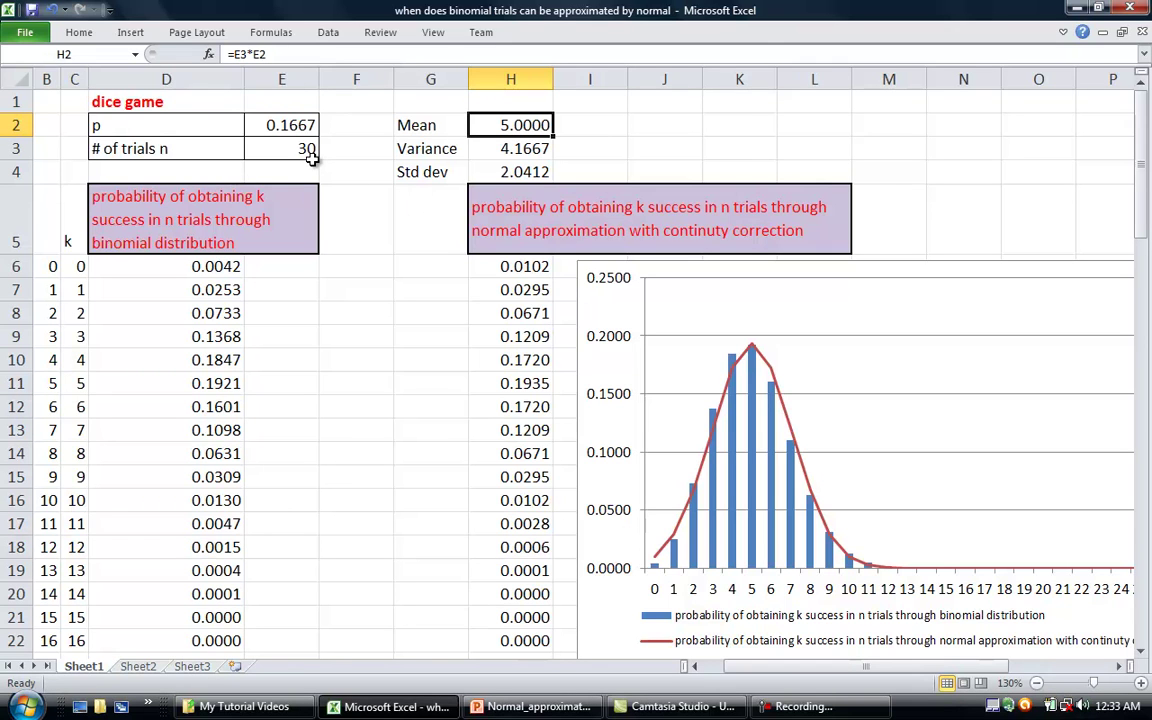
Step: Calculate n(1-p) in cell J2 with the formula =E3*(1-E2)
left_click(672, 128)
type("=")
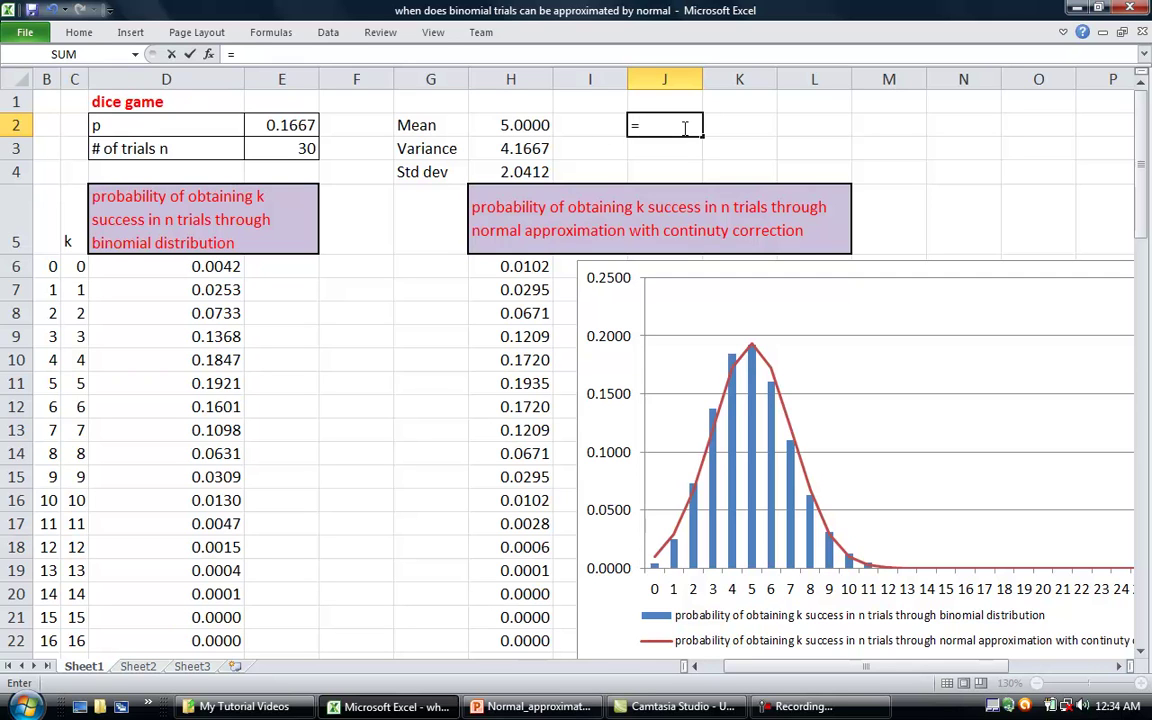
left_click(297, 149)
type("*(1-")
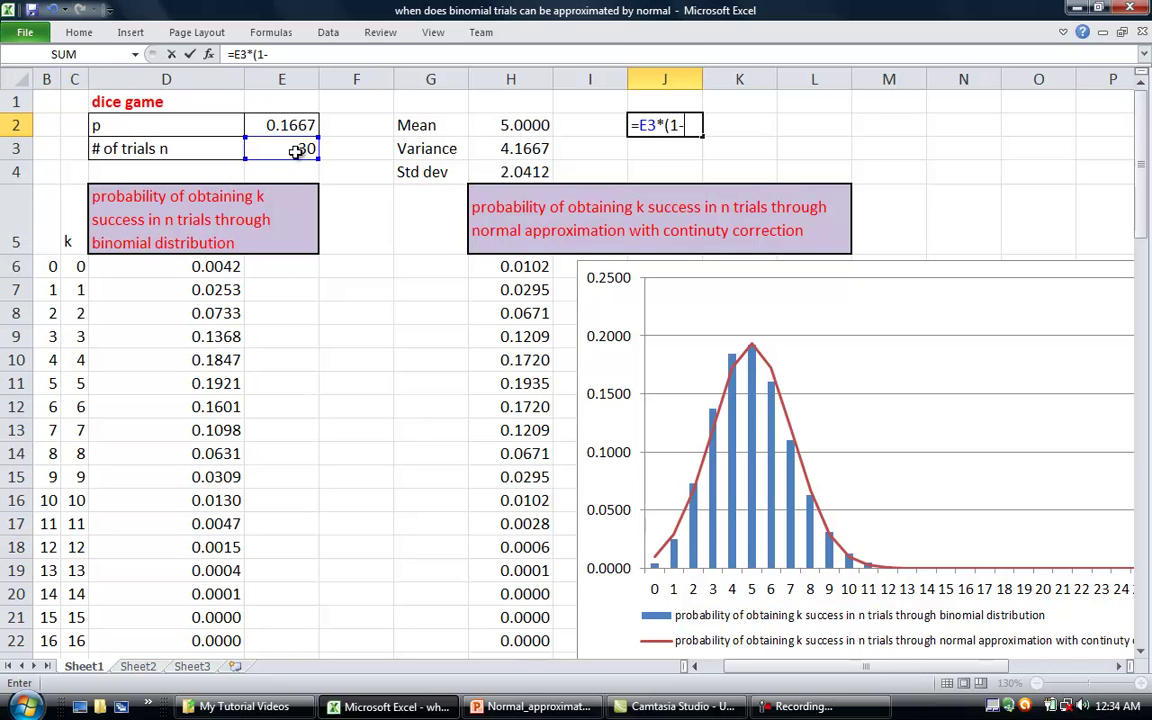
left_click(285, 122)
type(")")
key("Return")
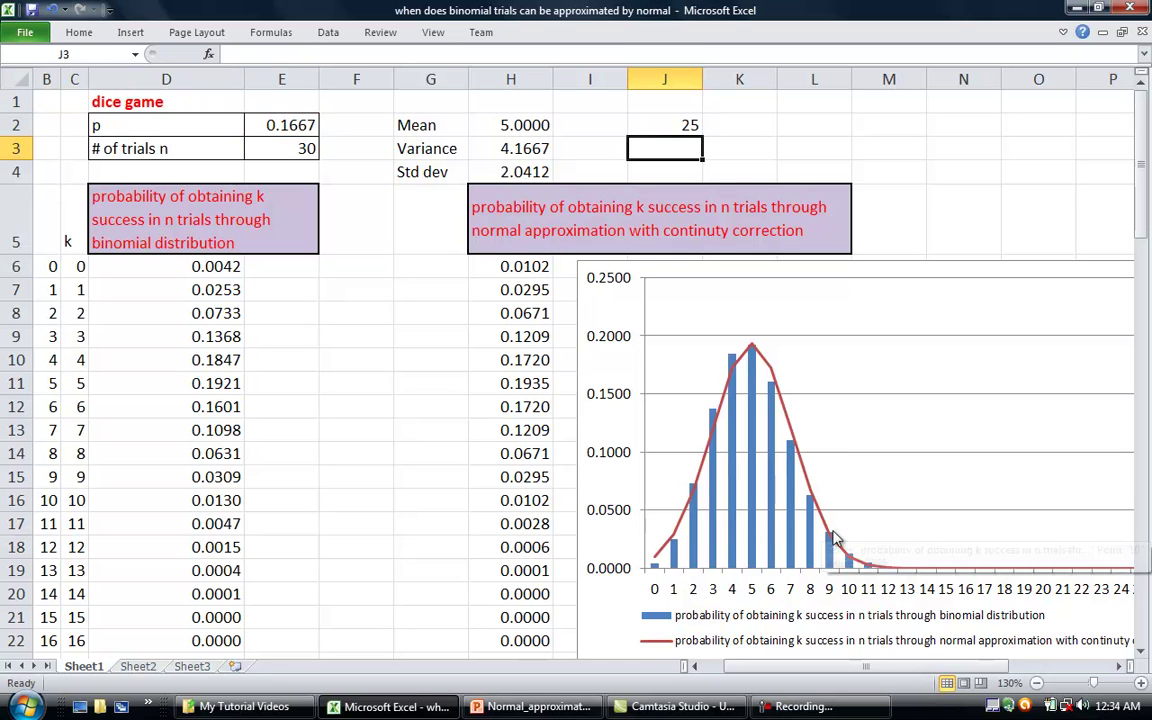
mouse_move(826, 525)
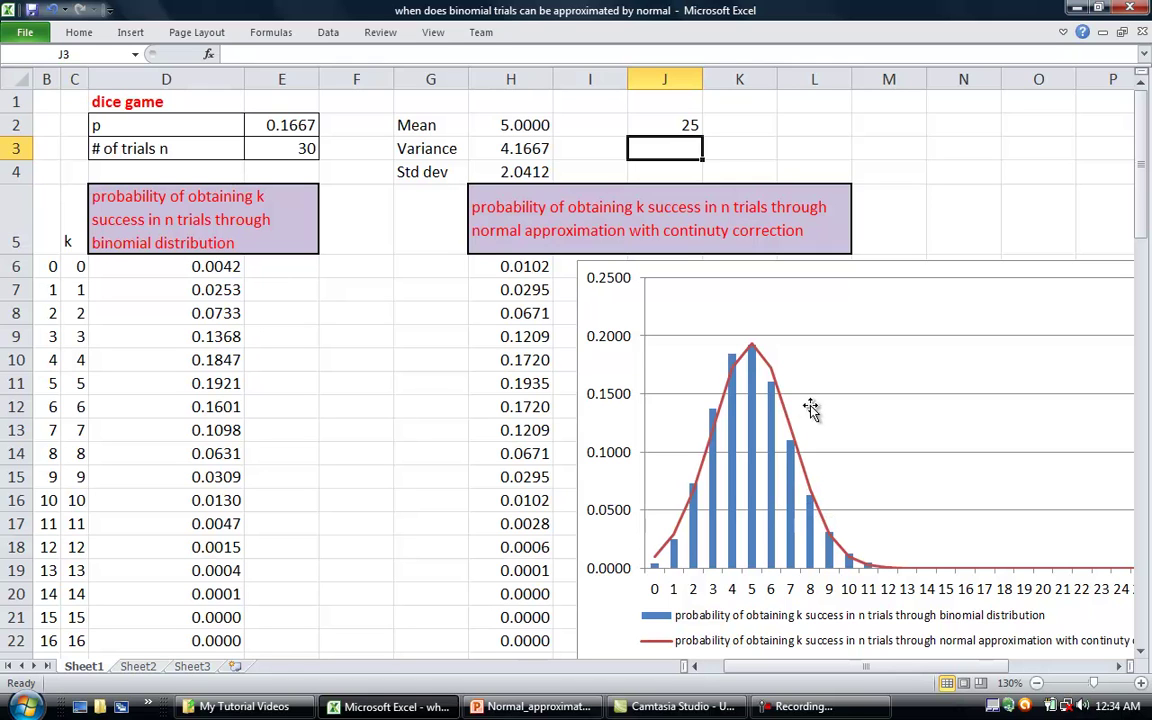
mouse_move(789, 424)
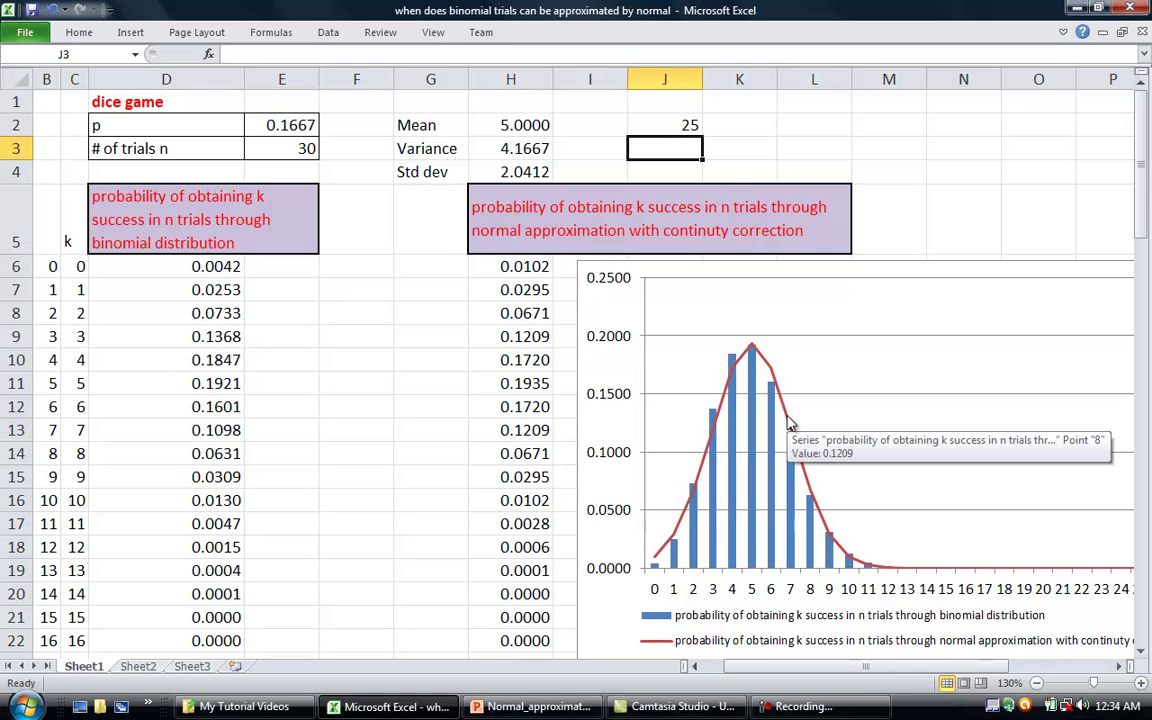